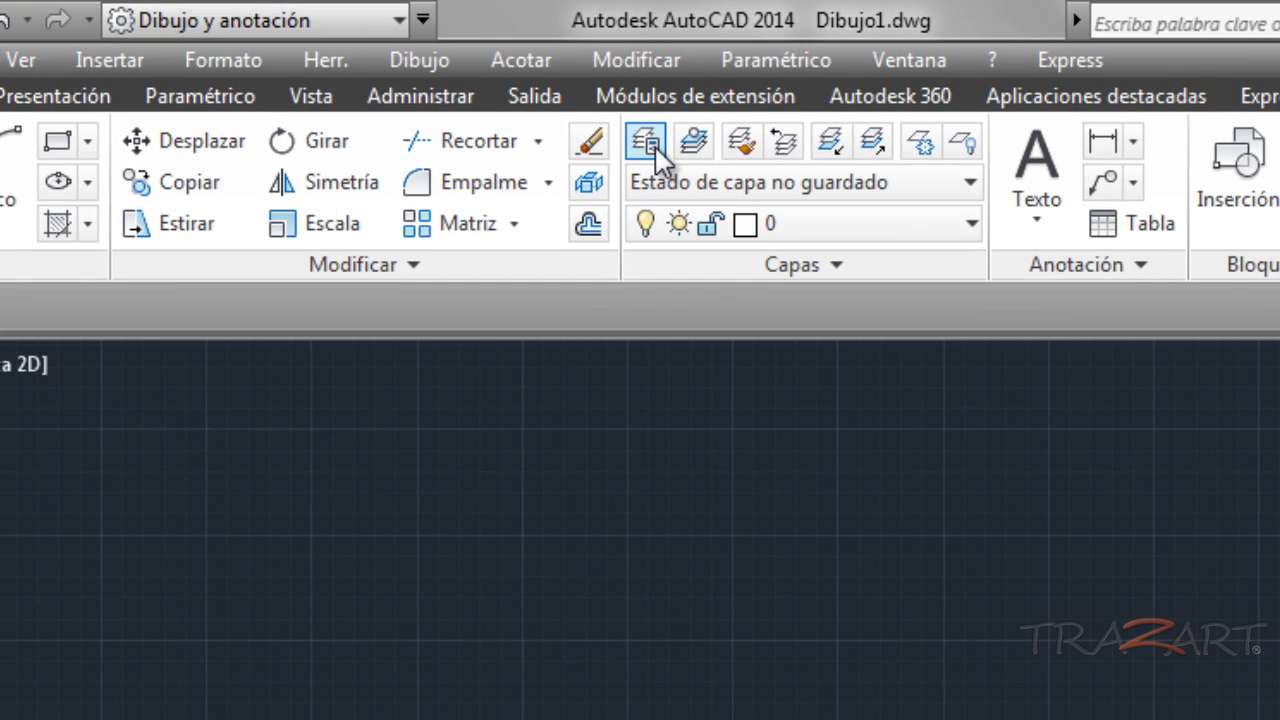
Step: Add a new layer named 'muros' in the Layer Properties Manager
{"action": "left_click", "coordinate": [646, 143]}
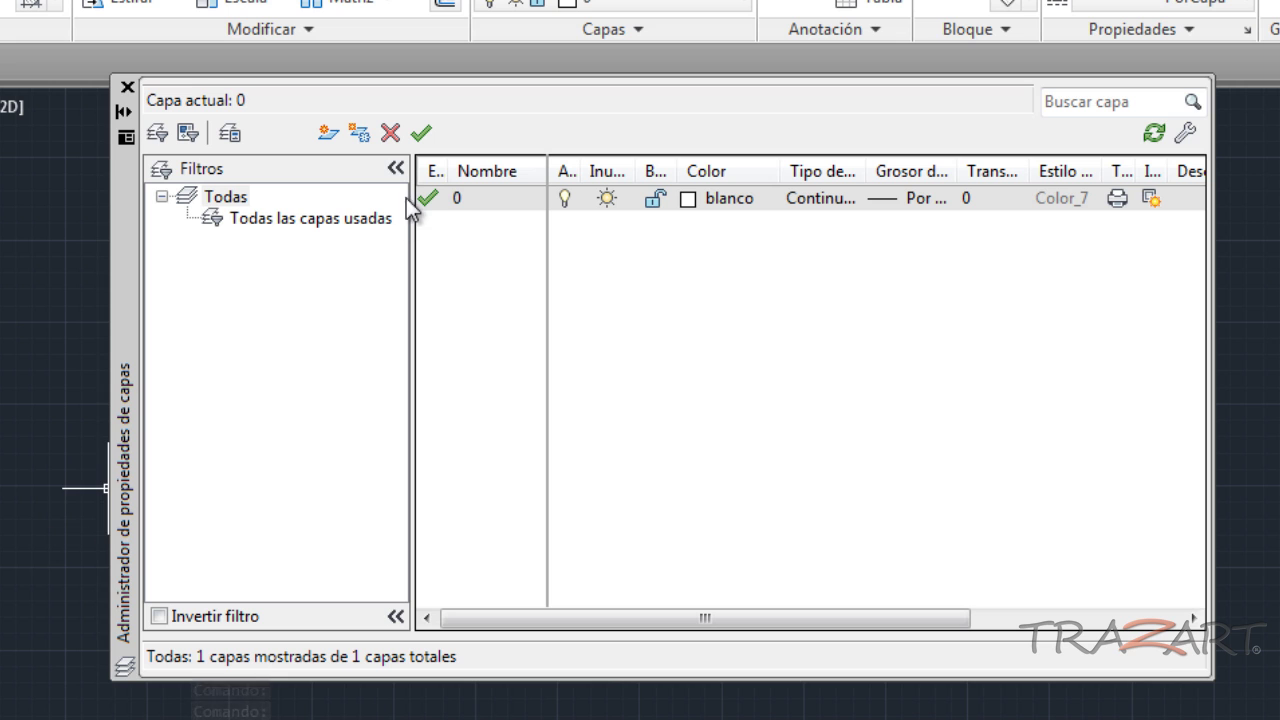
{"action": "left_click", "coordinate": [329, 134]}
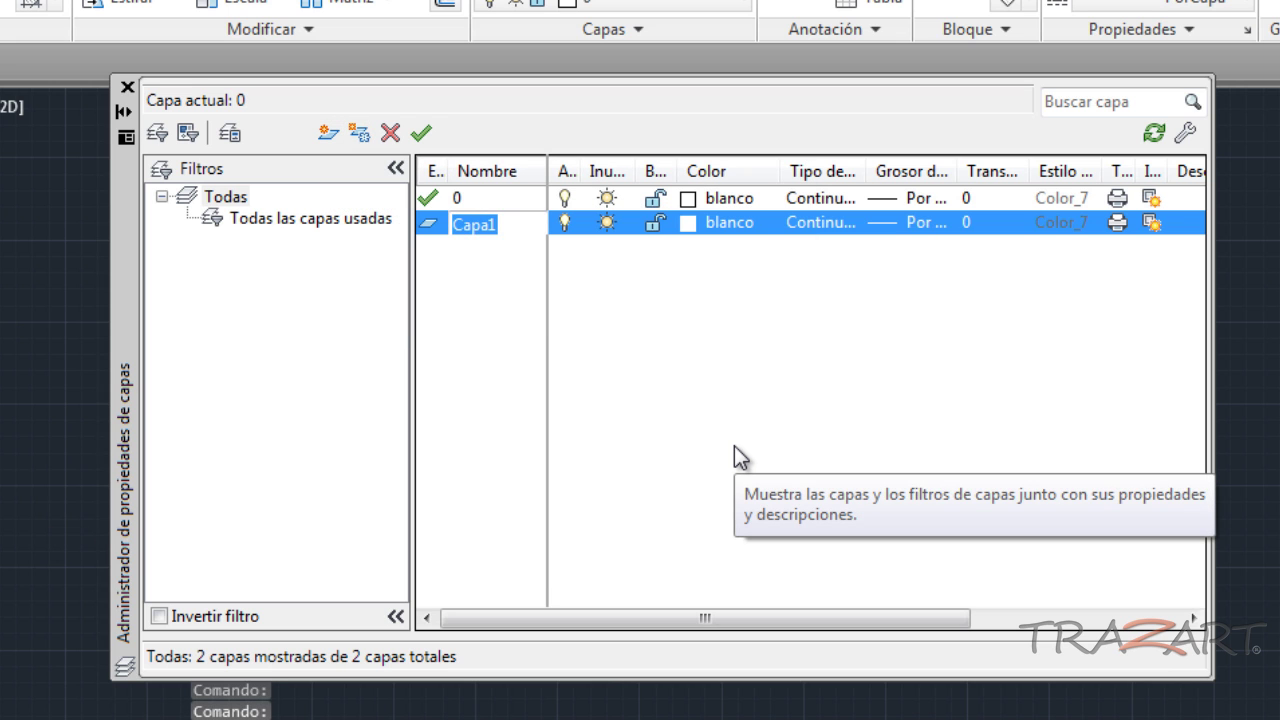
{"action": "type", "text": "m"}
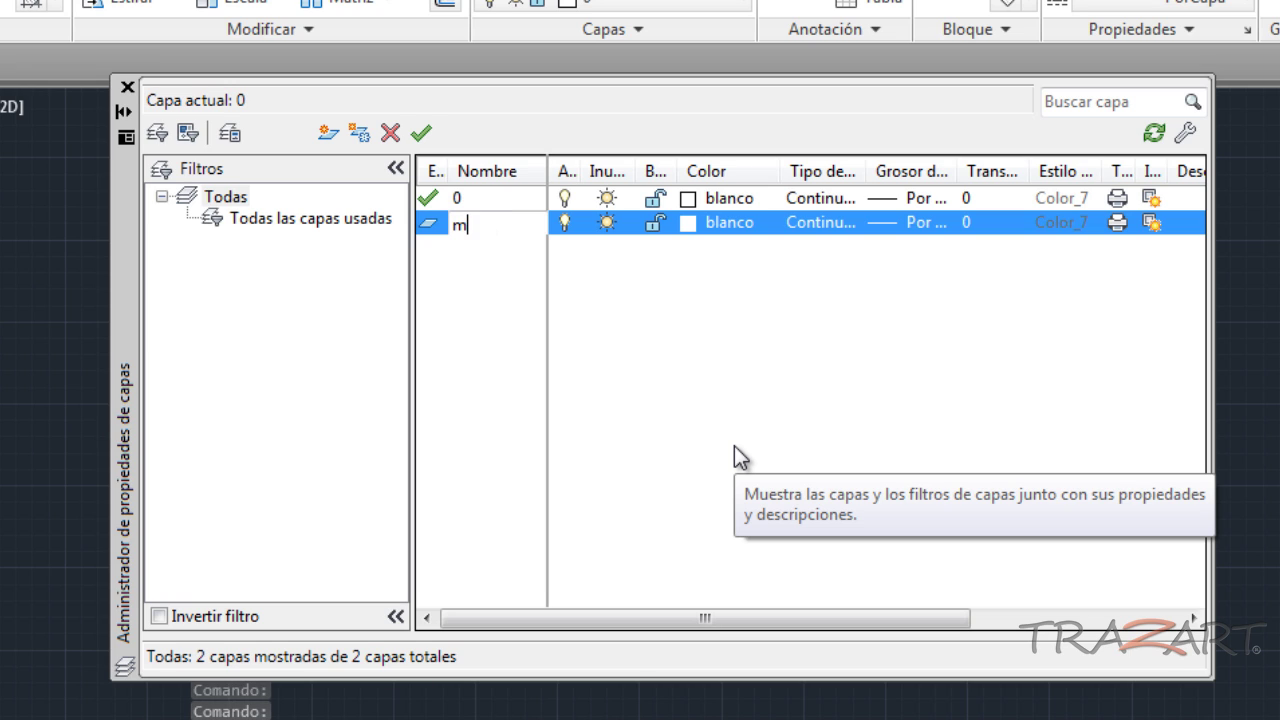
{"action": "type", "text": "uros"}
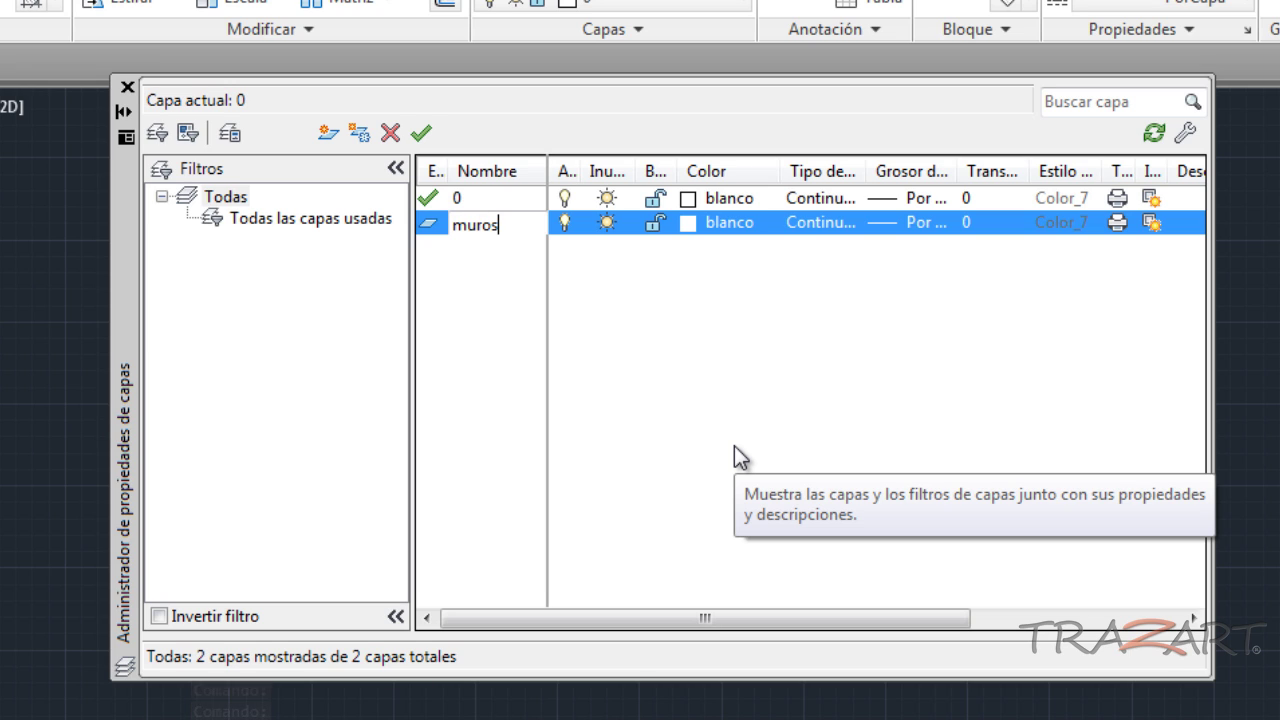
{"action": "key", "text": "Return"}
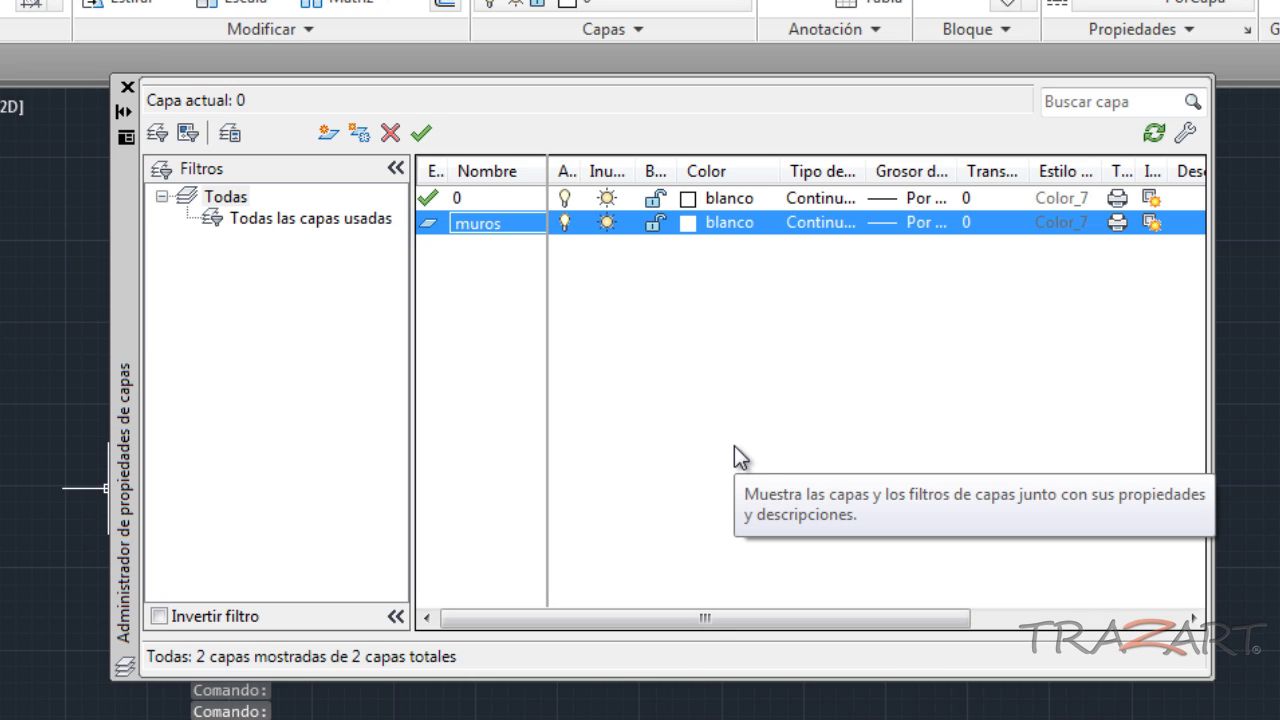
{"action": "left_click", "coordinate": [690, 226]}
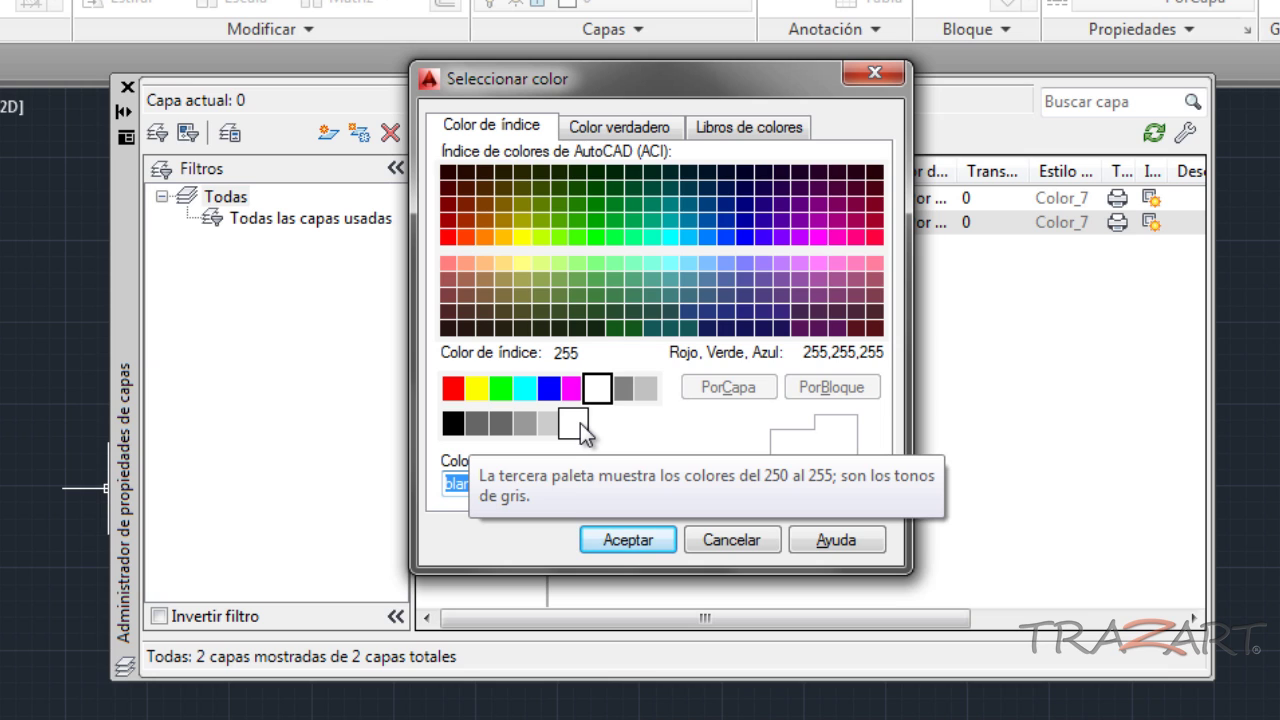
Step: Set the muros layer colour to cyan (index 4)
{"action": "left_click", "coordinate": [526, 390]}
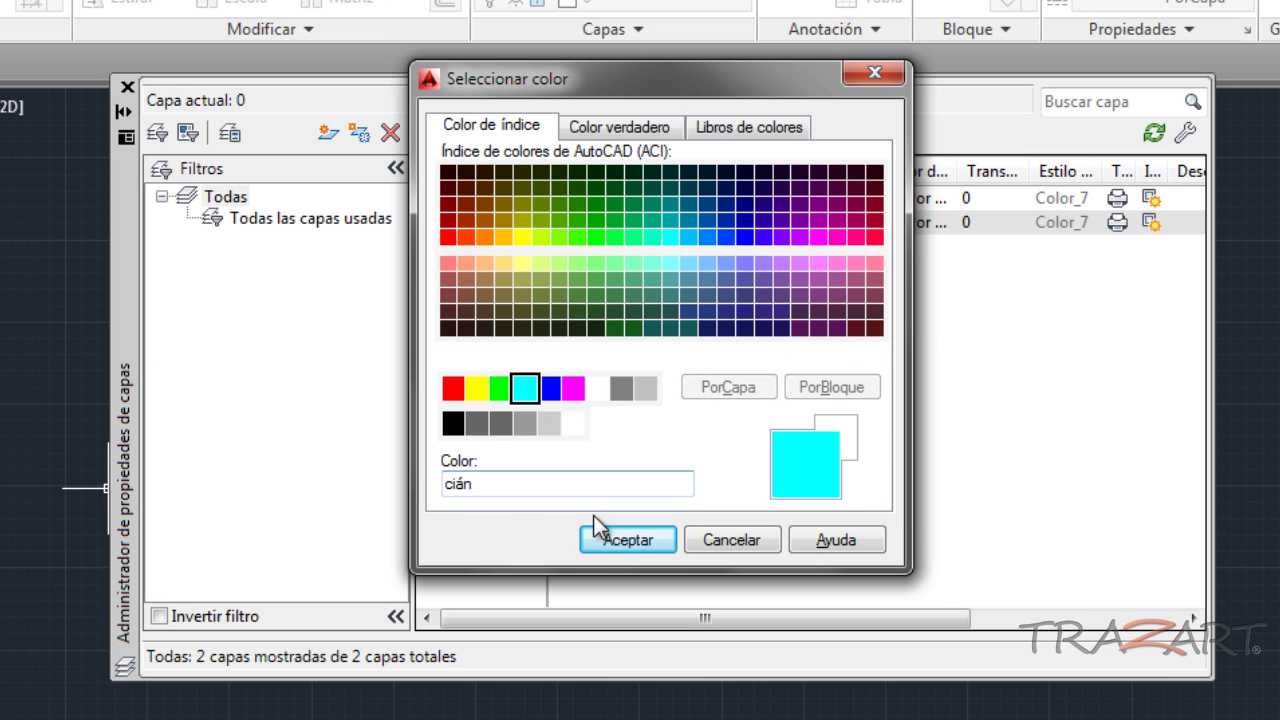
{"action": "left_click", "coordinate": [626, 538]}
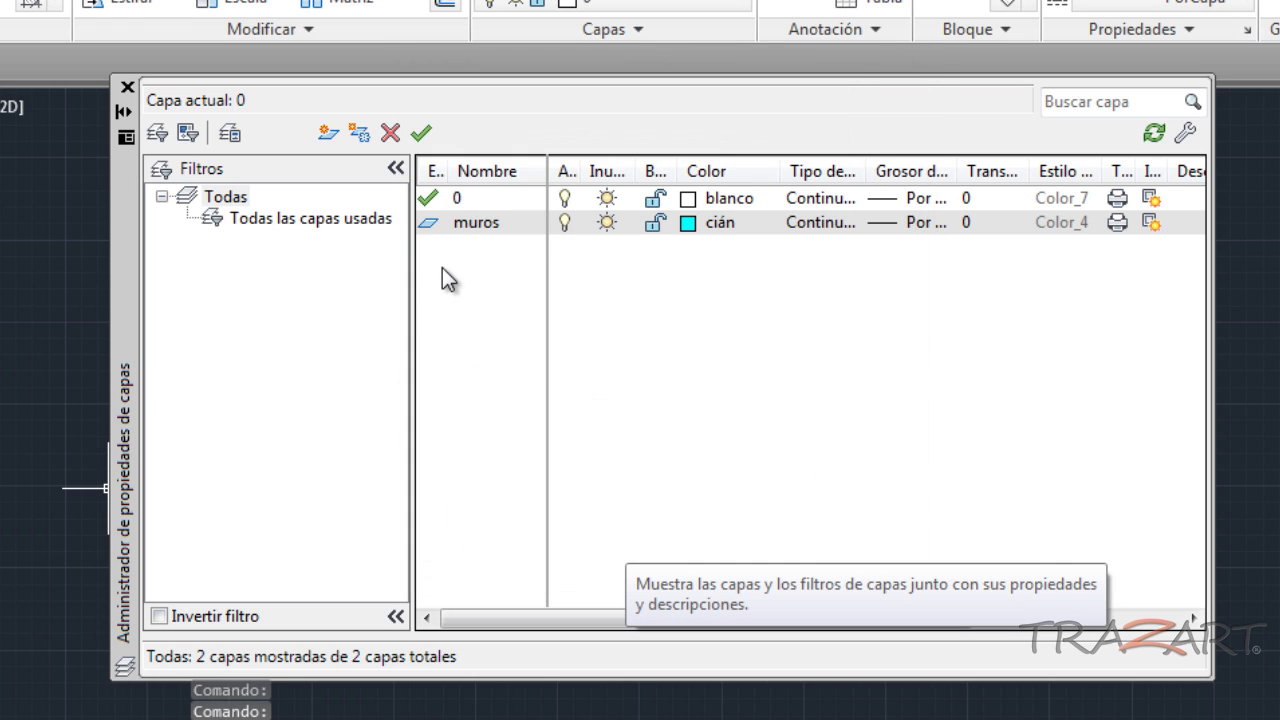
Step: Create the layer 'ventanas' and assign it the colour yellow (amarillo)
{"action": "left_click", "coordinate": [328, 134]}
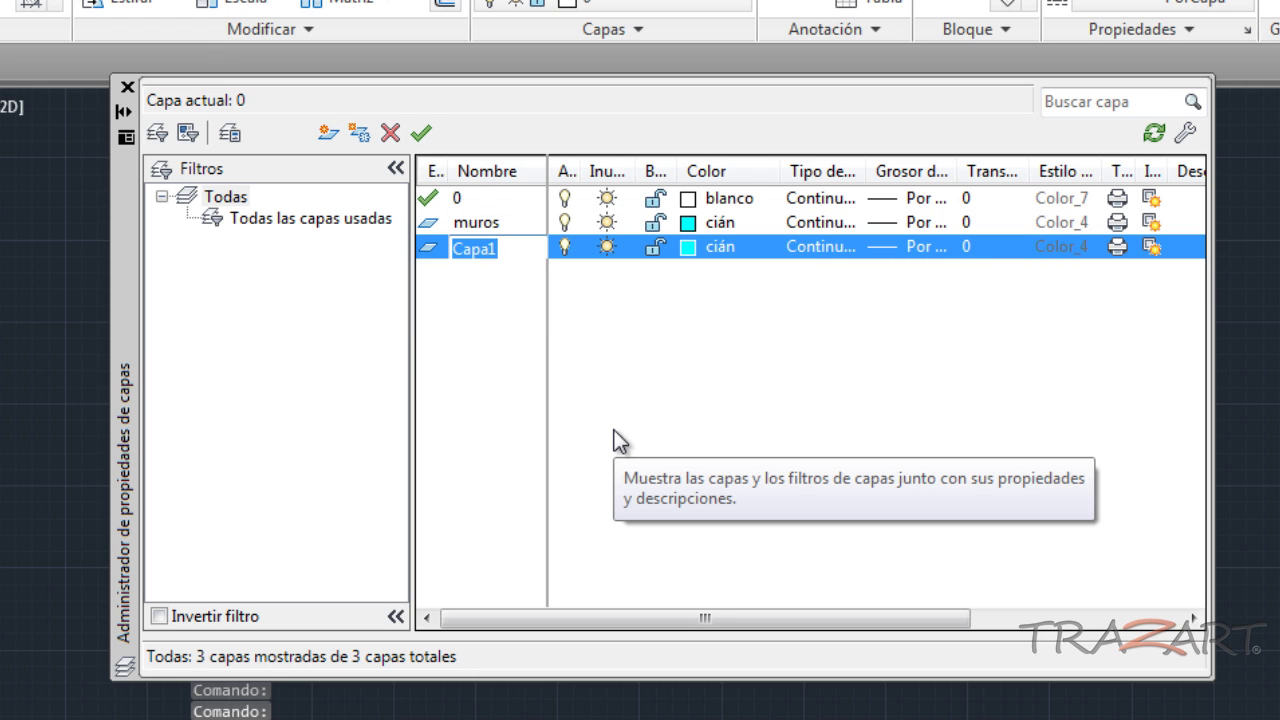
{"action": "type", "text": "ve"}
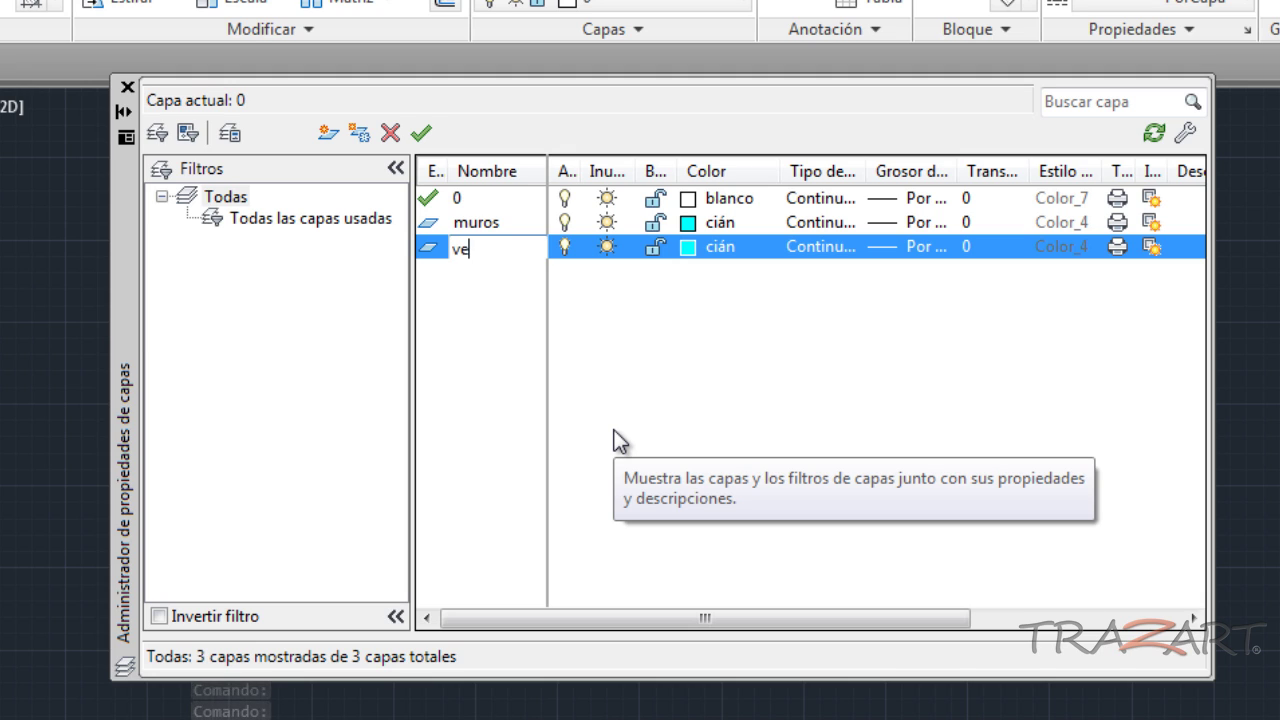
{"action": "type", "text": "ntanas"}
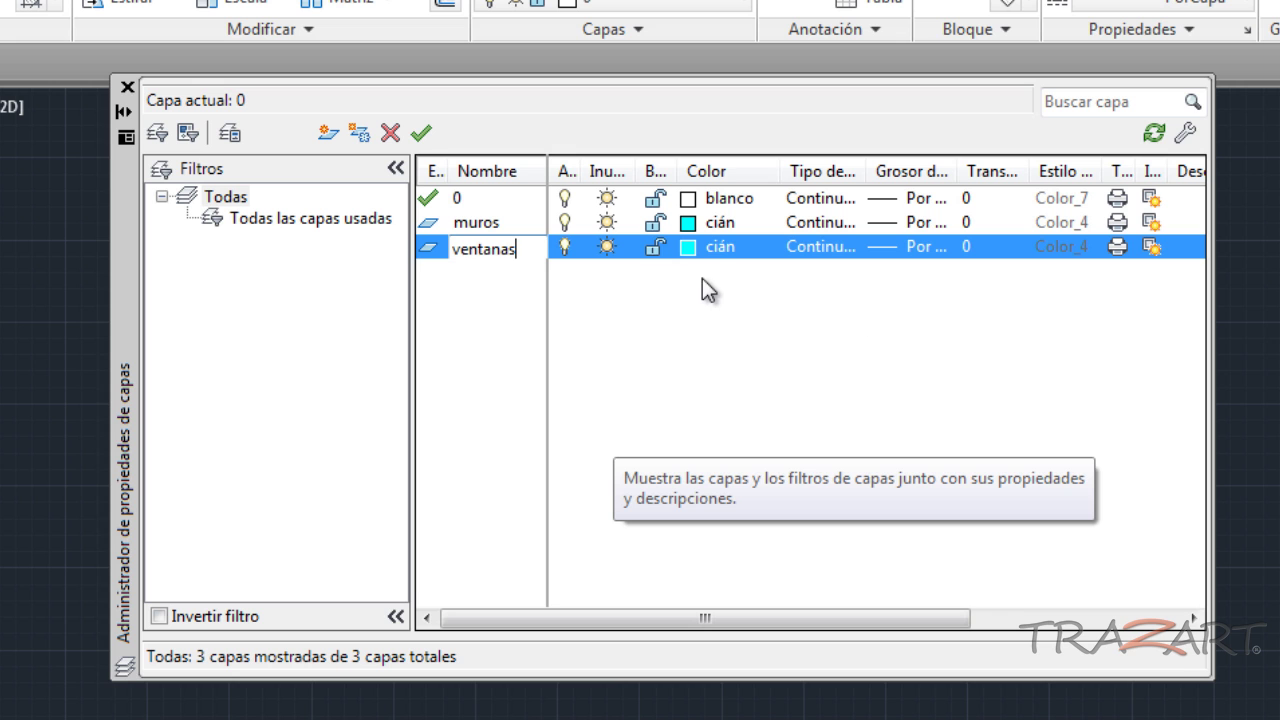
{"action": "left_click", "coordinate": [690, 248]}
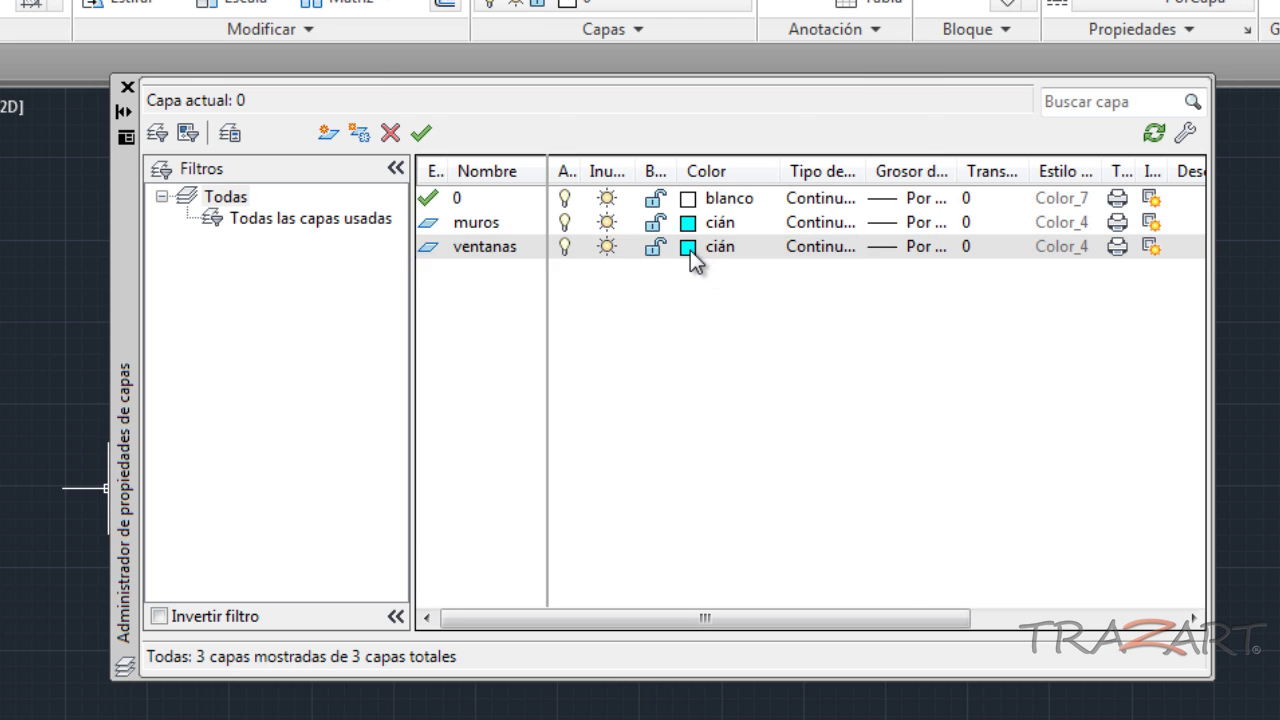
{"action": "left_click", "coordinate": [690, 248]}
{"action": "left_click", "coordinate": [477, 387]}
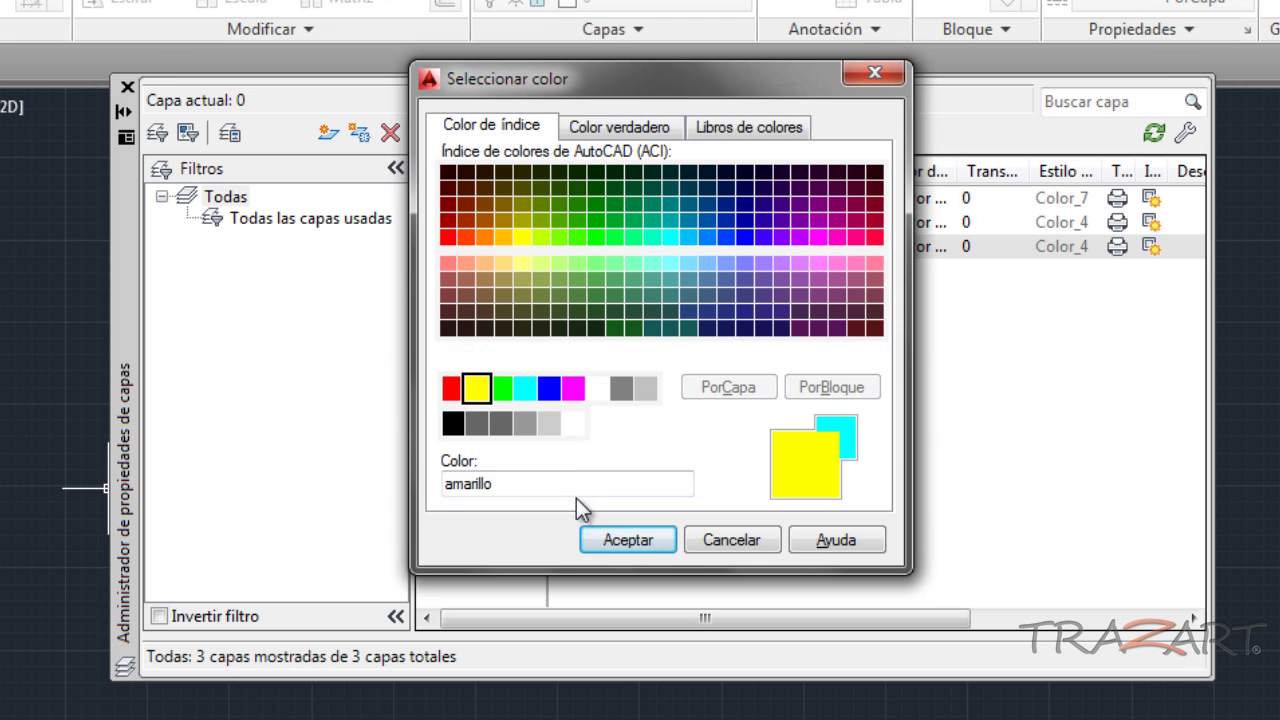
{"action": "left_click", "coordinate": [612, 541]}
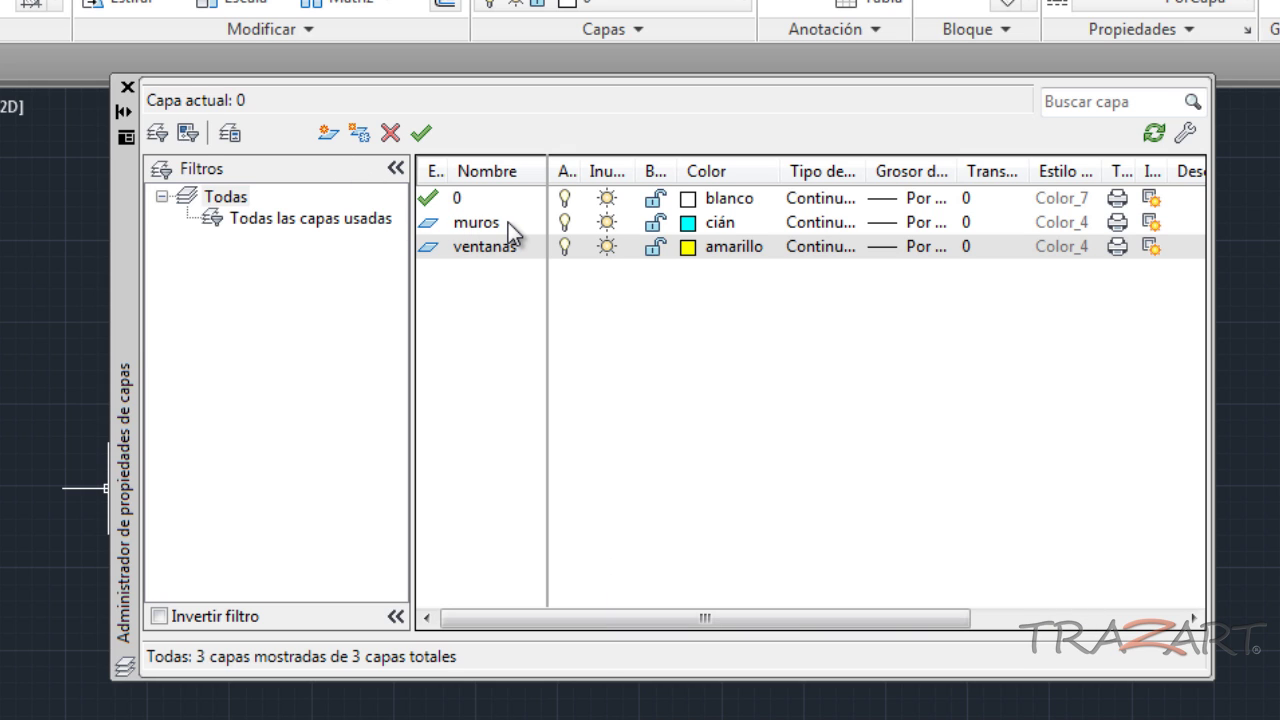
Step: Set muros as the current layer and close the Layer Properties palette
{"action": "left_click", "coordinate": [496, 223]}
{"action": "left_click", "coordinate": [496, 223]}
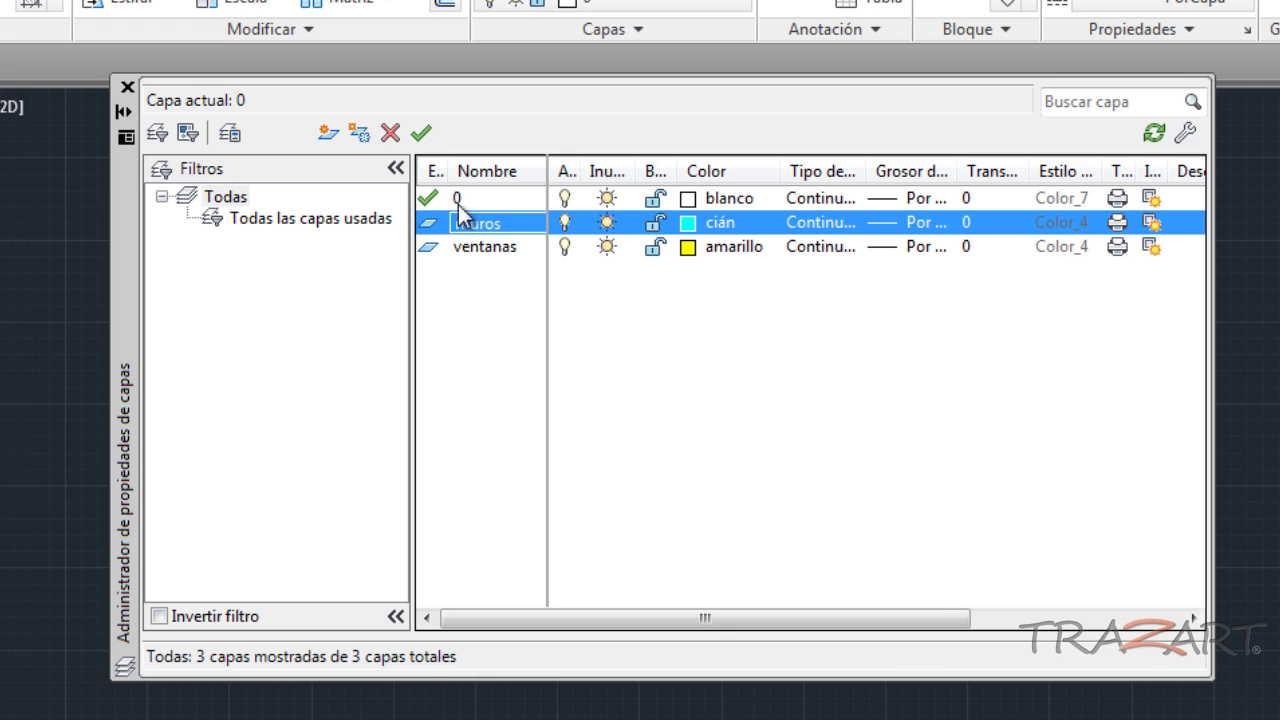
{"action": "left_click", "coordinate": [422, 134]}
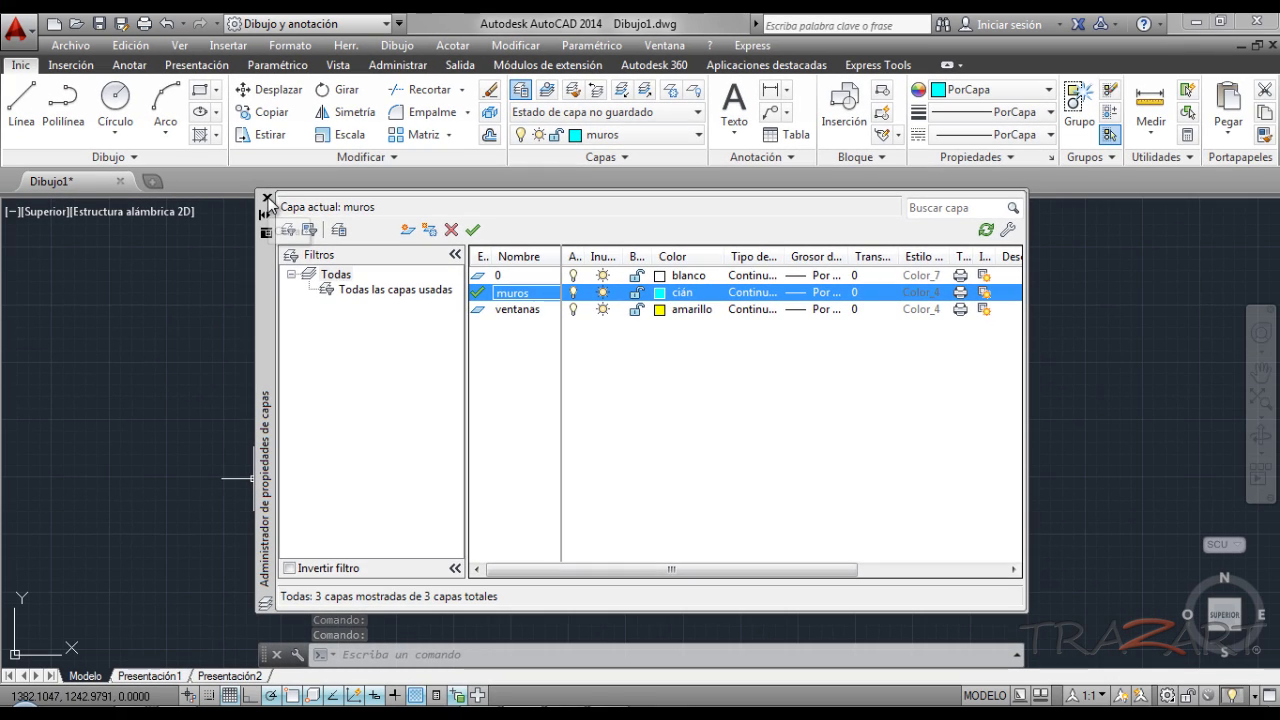
{"action": "left_click", "coordinate": [268, 205]}
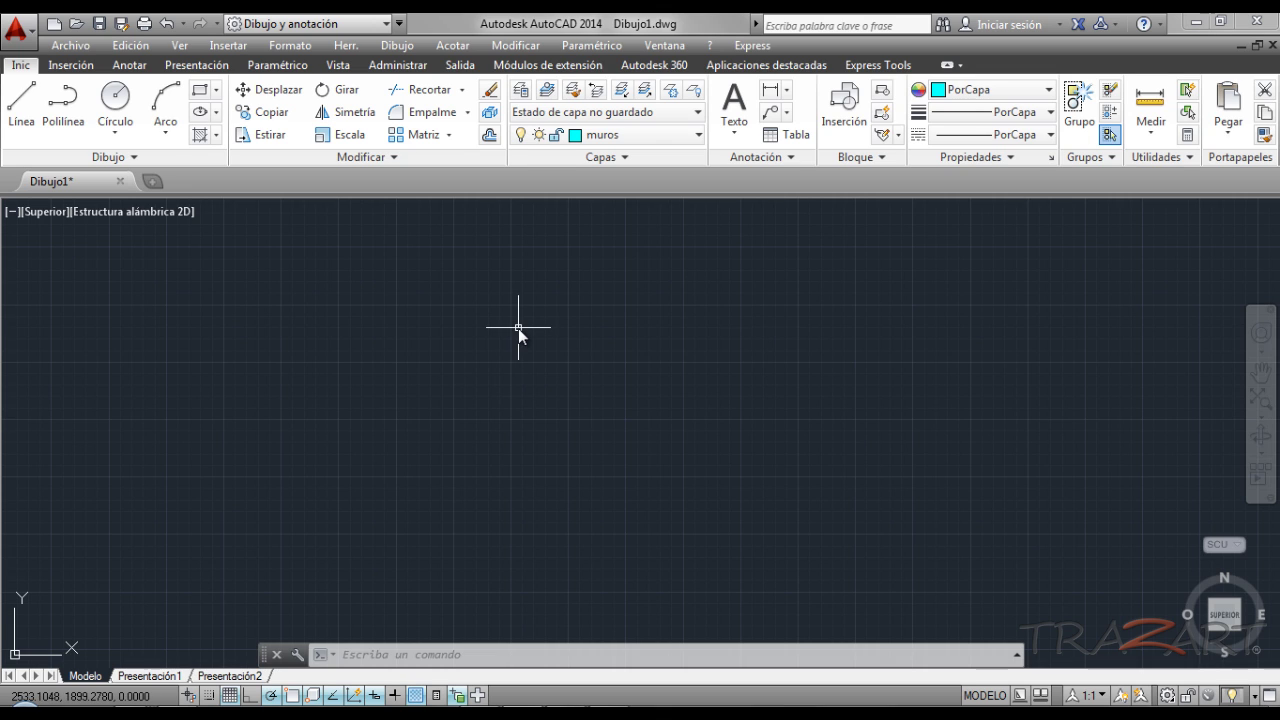
Step: Draw a 6 by 4 rectangle on muros and zoom in to center it
{"action": "left_click", "coordinate": [203, 94]}
{"action": "left_click", "coordinate": [484, 462]}
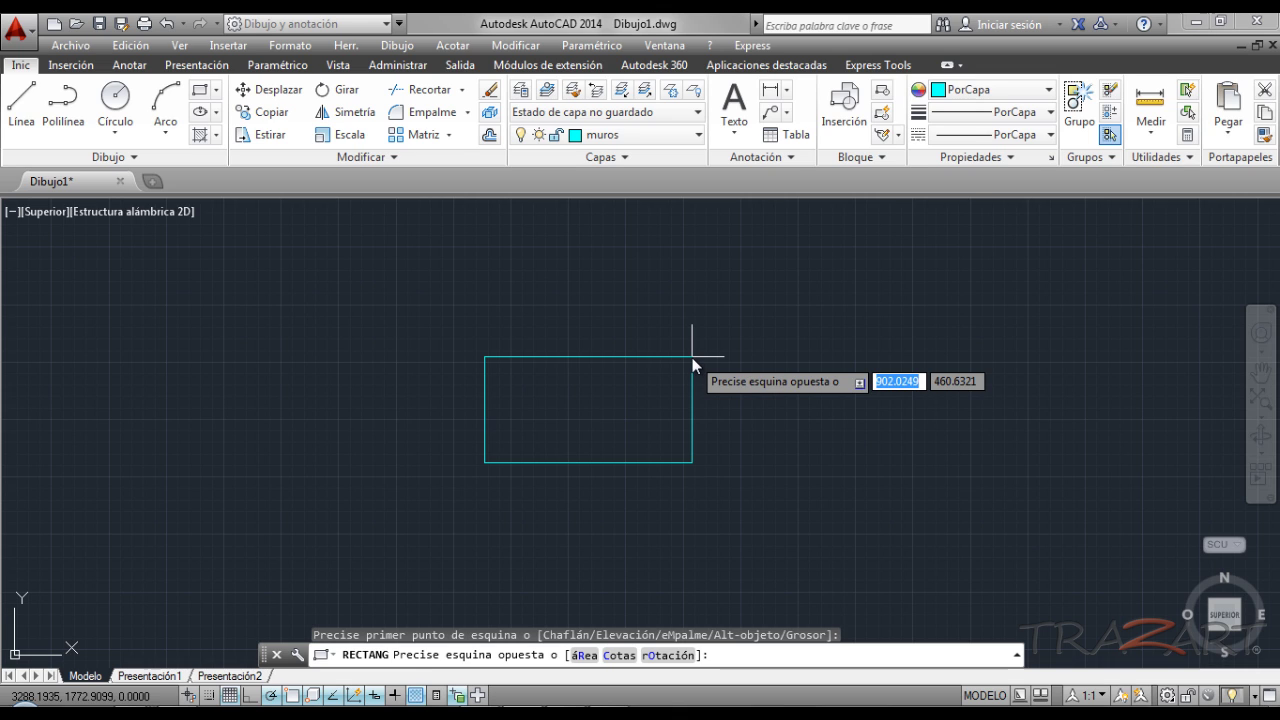
{"action": "type", "text": "6"}
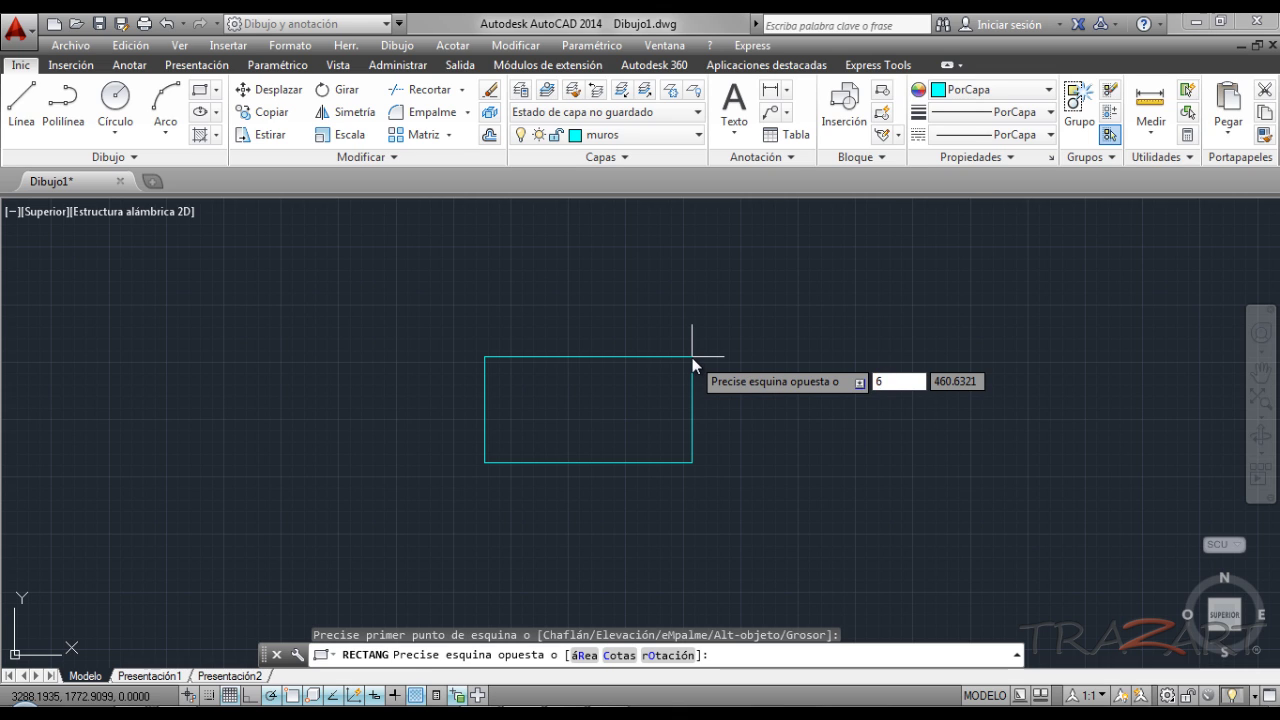
{"action": "key", "text": "Tab"}
{"action": "type", "text": "4"}
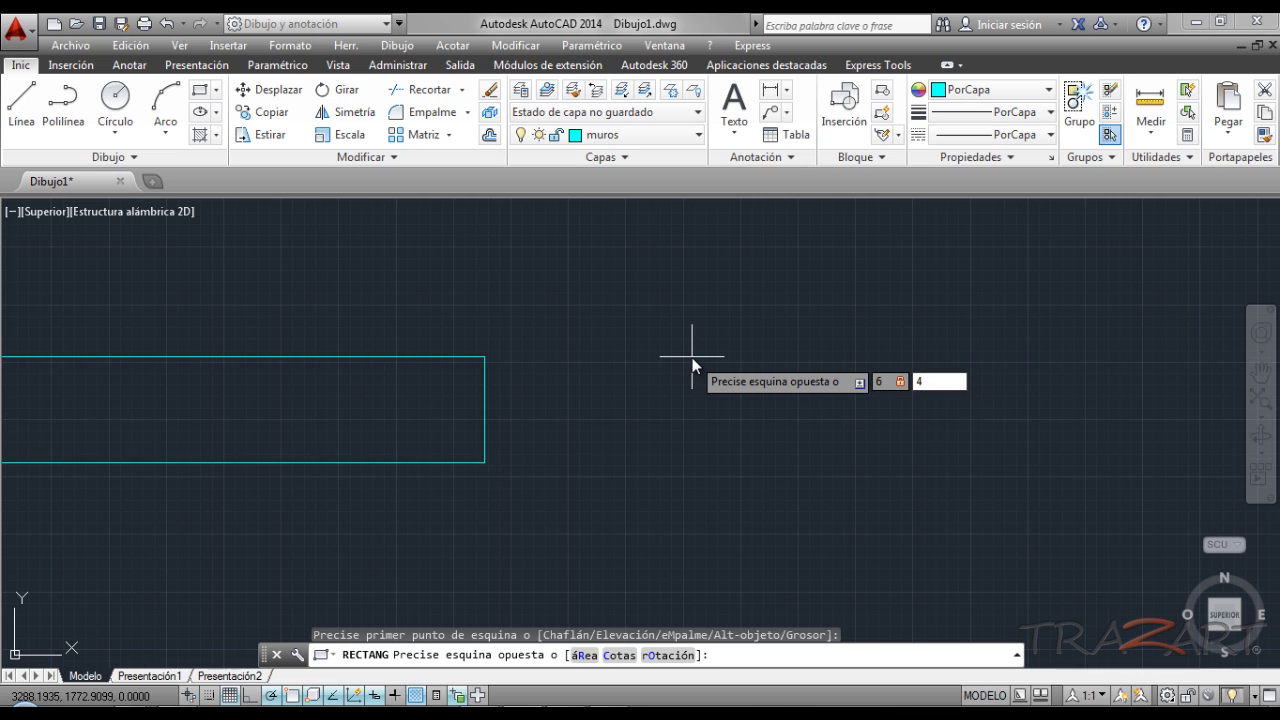
{"action": "key", "text": "Return"}
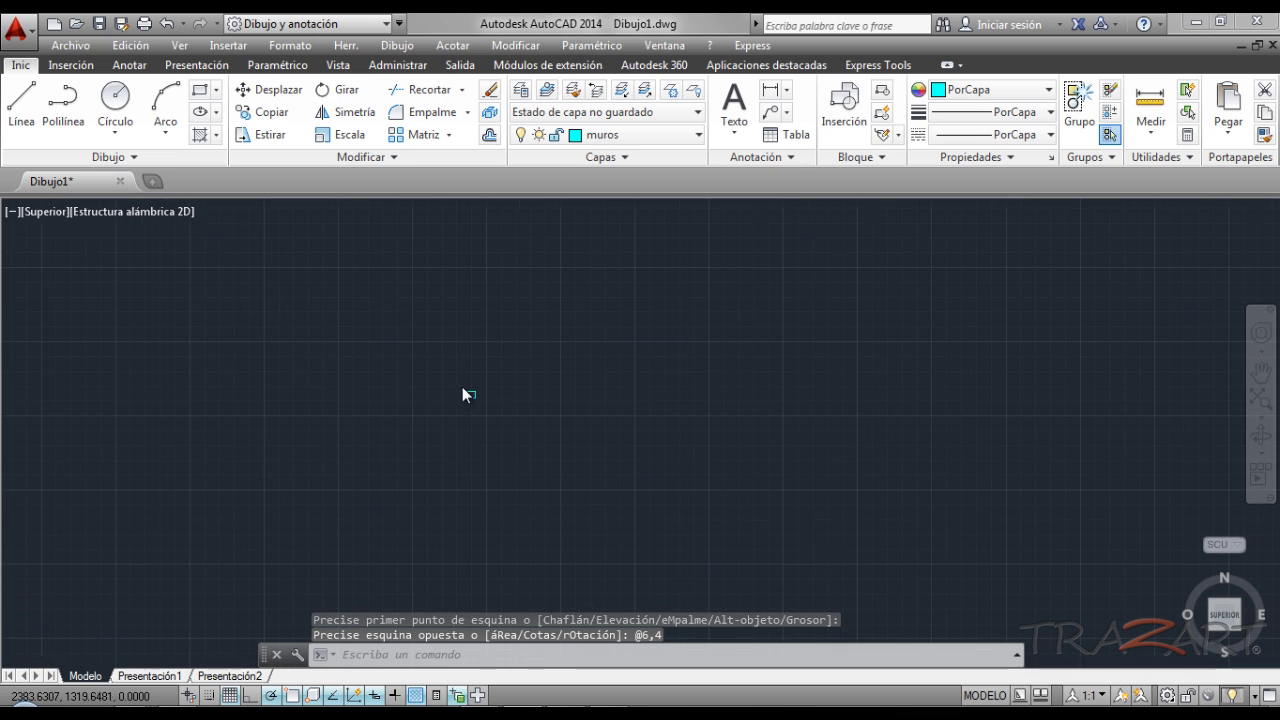
{"action": "scroll", "coordinate": [466, 391], "scroll_direction": "up", "scroll_amount": 10}
{"action": "mouse_move", "coordinate": [519, 458]}
{"action": "middle_mouse_down"}
{"action": "mouse_move", "coordinate": [548, 319]}
{"action": "mouse_move", "coordinate": [606, 329]}
{"action": "middle_mouse_up"}
{"action": "scroll", "coordinate": [583, 357], "scroll_direction": "up", "scroll_amount": 2}
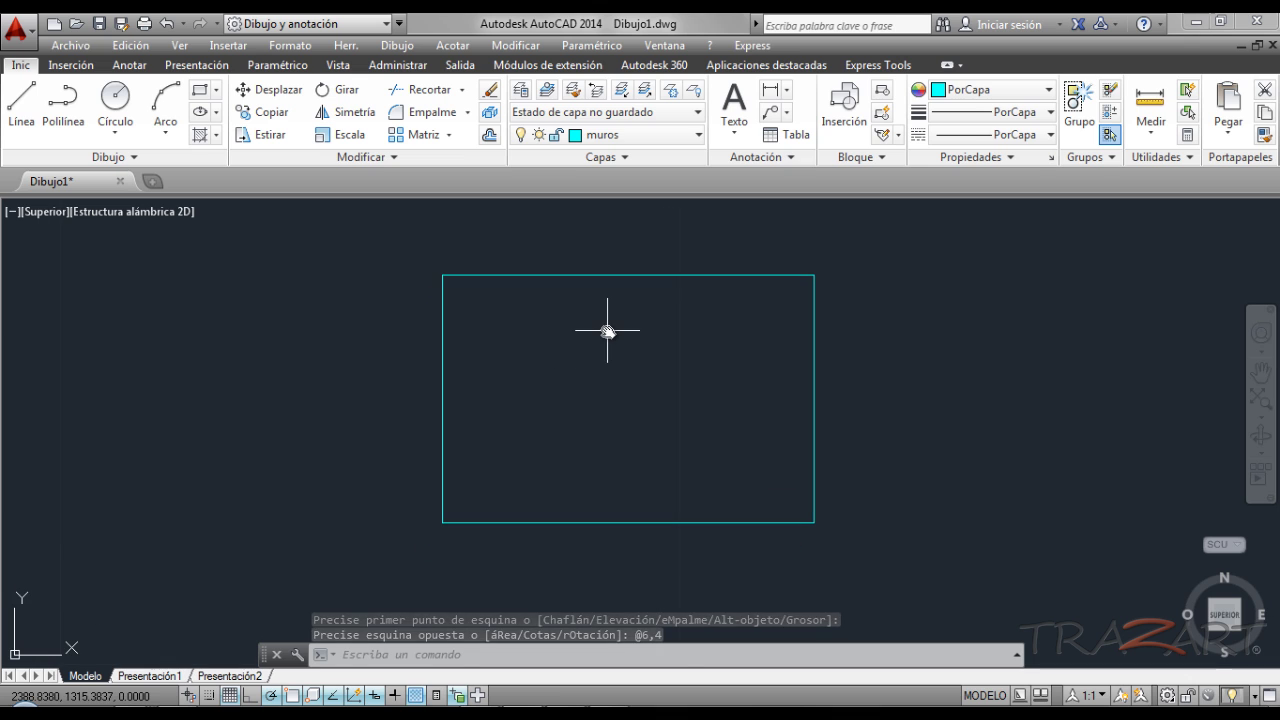
Step: Offset the rectangle 0.2 inward to form the double-line walls
{"action": "left_click", "coordinate": [488, 136]}
{"action": "type", "text": ".2"}
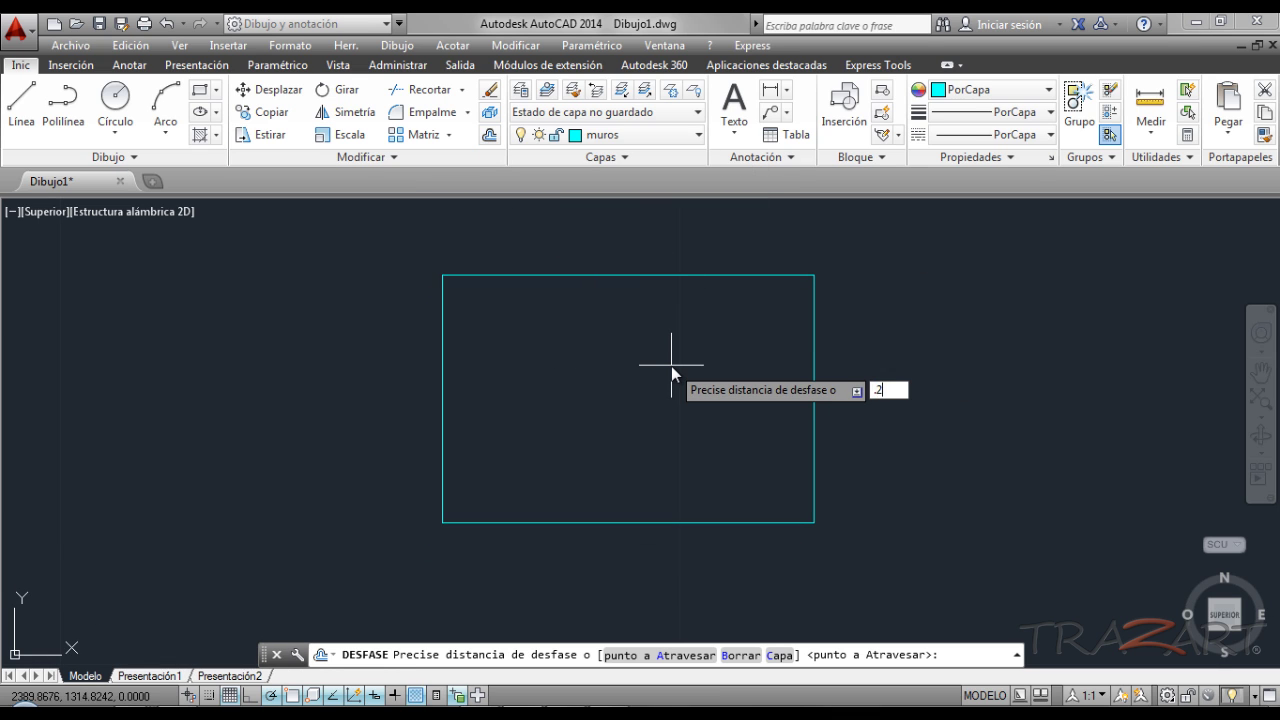
{"action": "key", "text": "Return"}
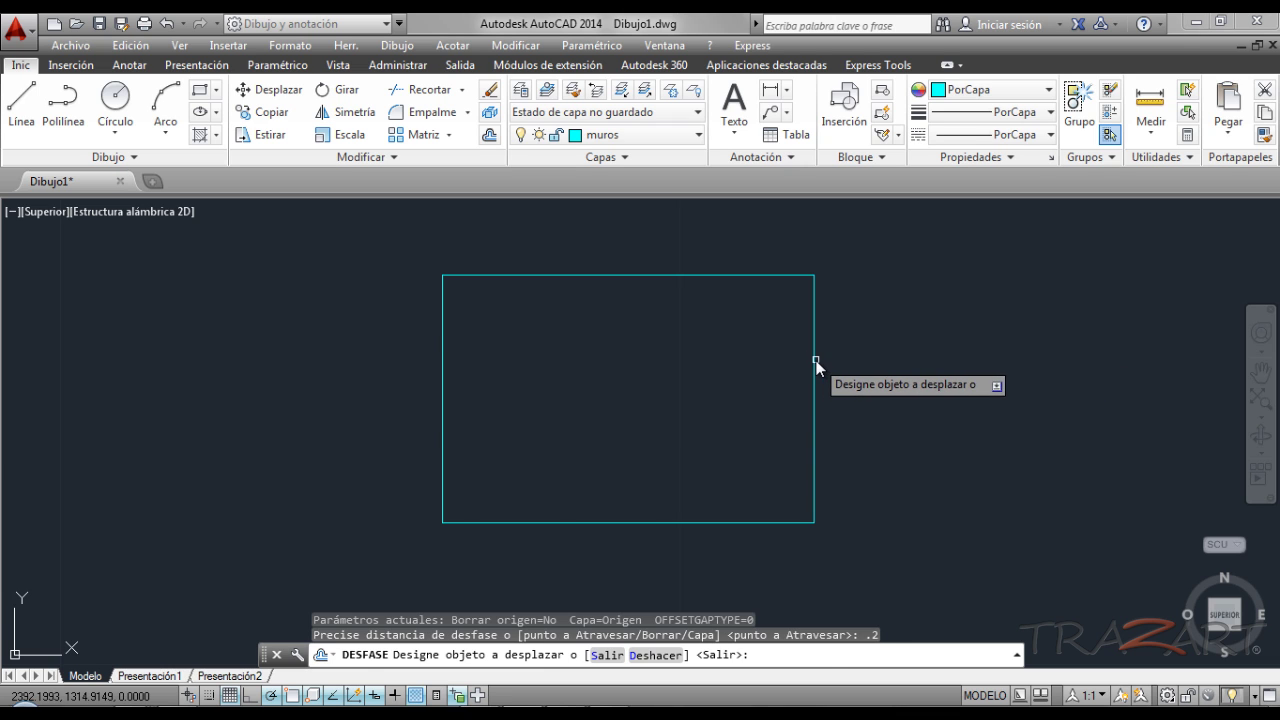
{"action": "left_click", "coordinate": [814, 362]}
{"action": "left_click", "coordinate": [750, 370]}
{"action": "right_click", "coordinate": [750, 370]}
{"action": "left_click", "coordinate": [786, 383]}
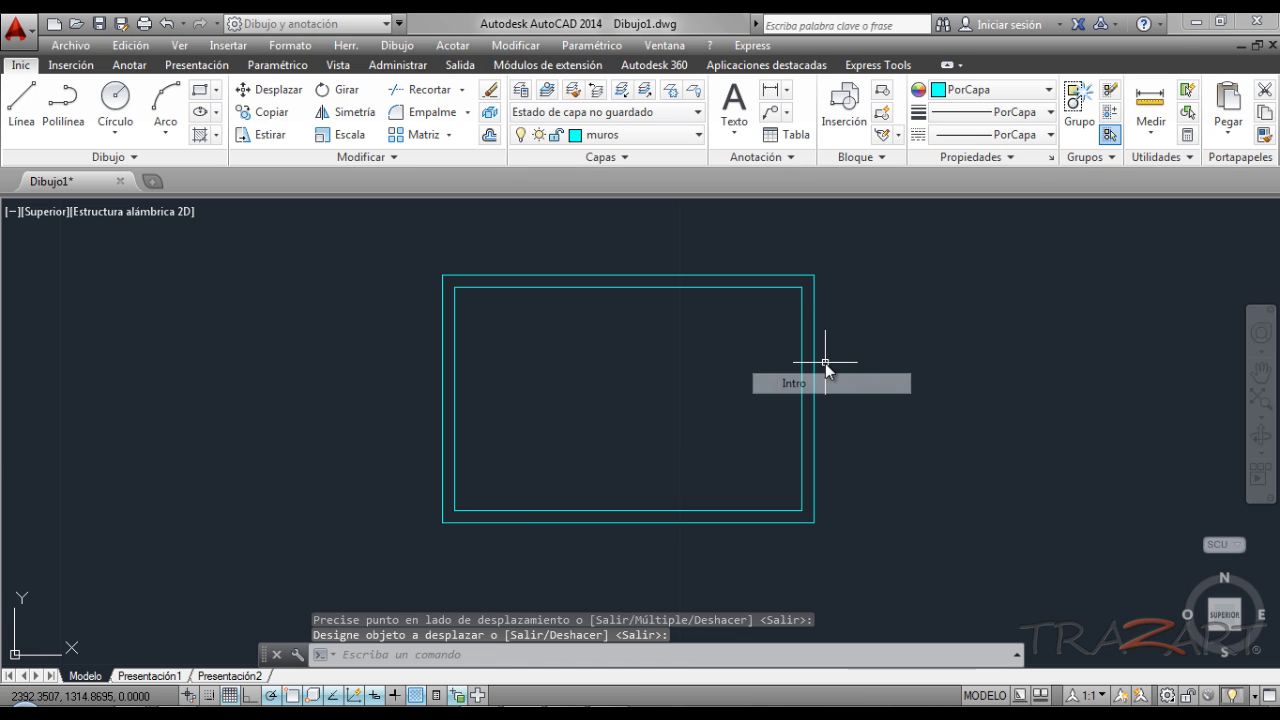
{"action": "scroll", "coordinate": [825, 358], "scroll_direction": "up", "scroll_amount": 2}
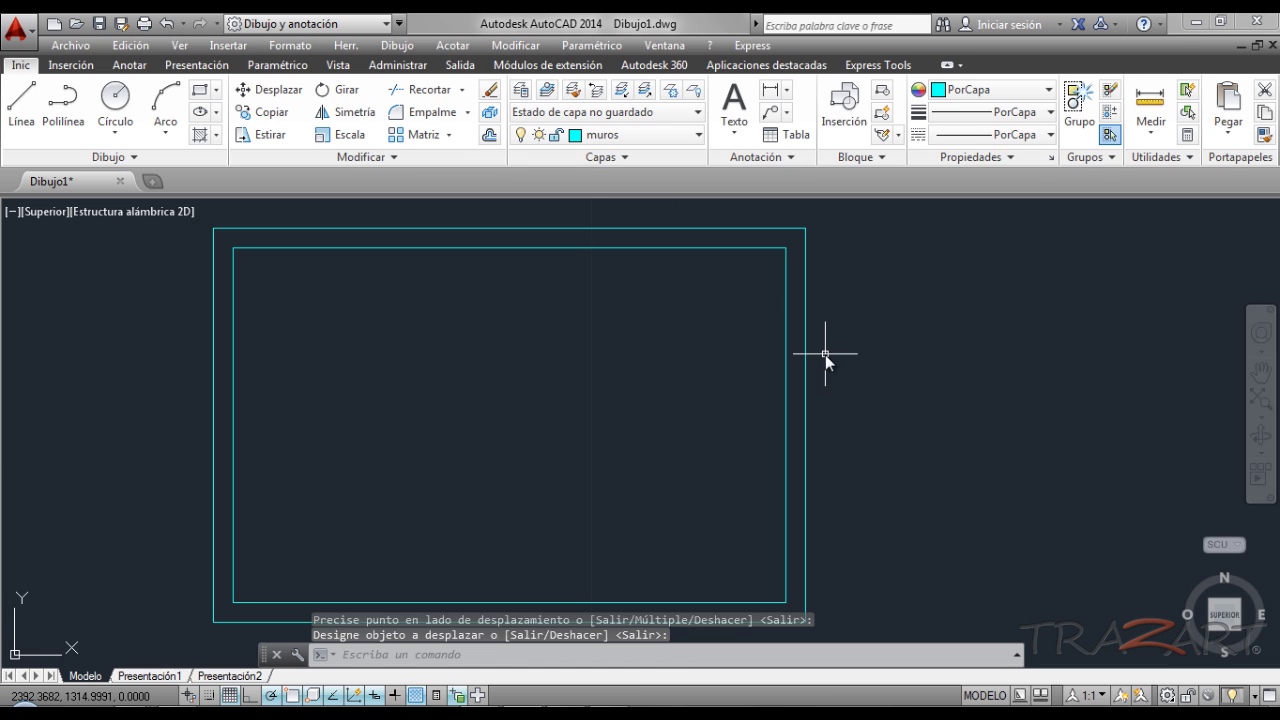
Step: Draw two short cross lines through the right wall, offset 1 and 2 units, marking the opening
{"action": "left_click", "coordinate": [22, 100]}
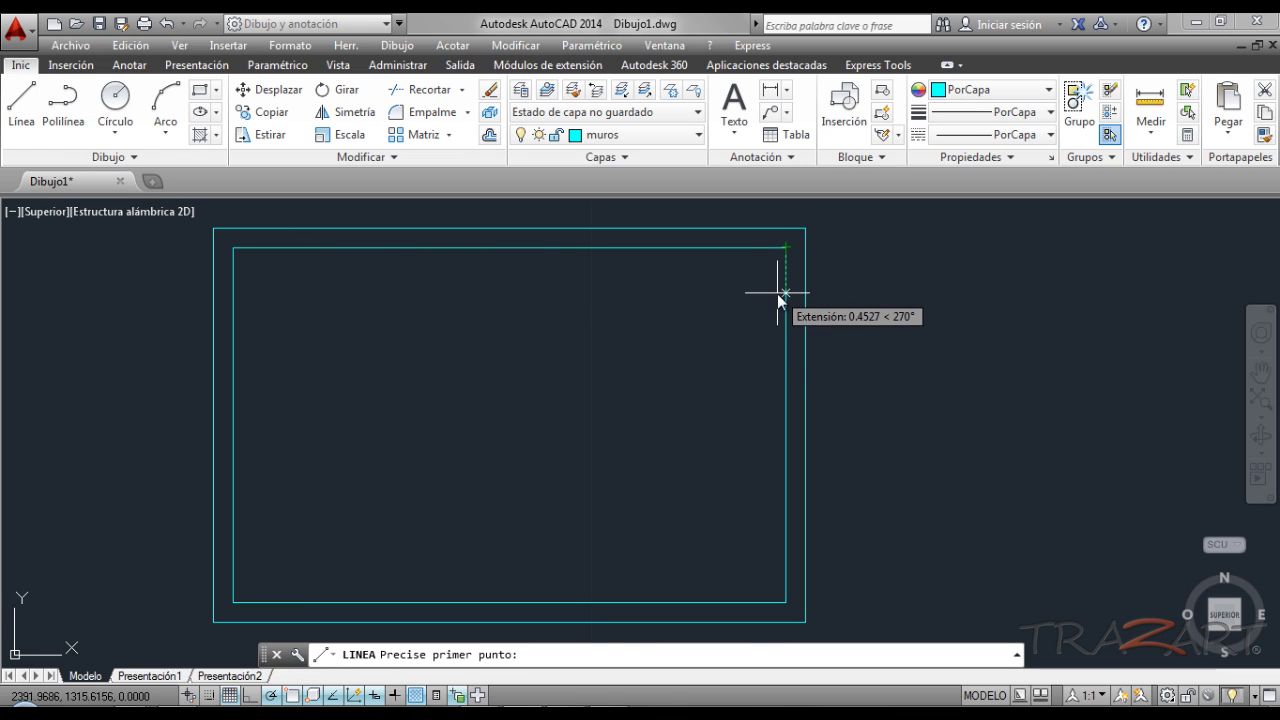
{"action": "type", "text": "1"}
{"action": "key", "text": "Return"}
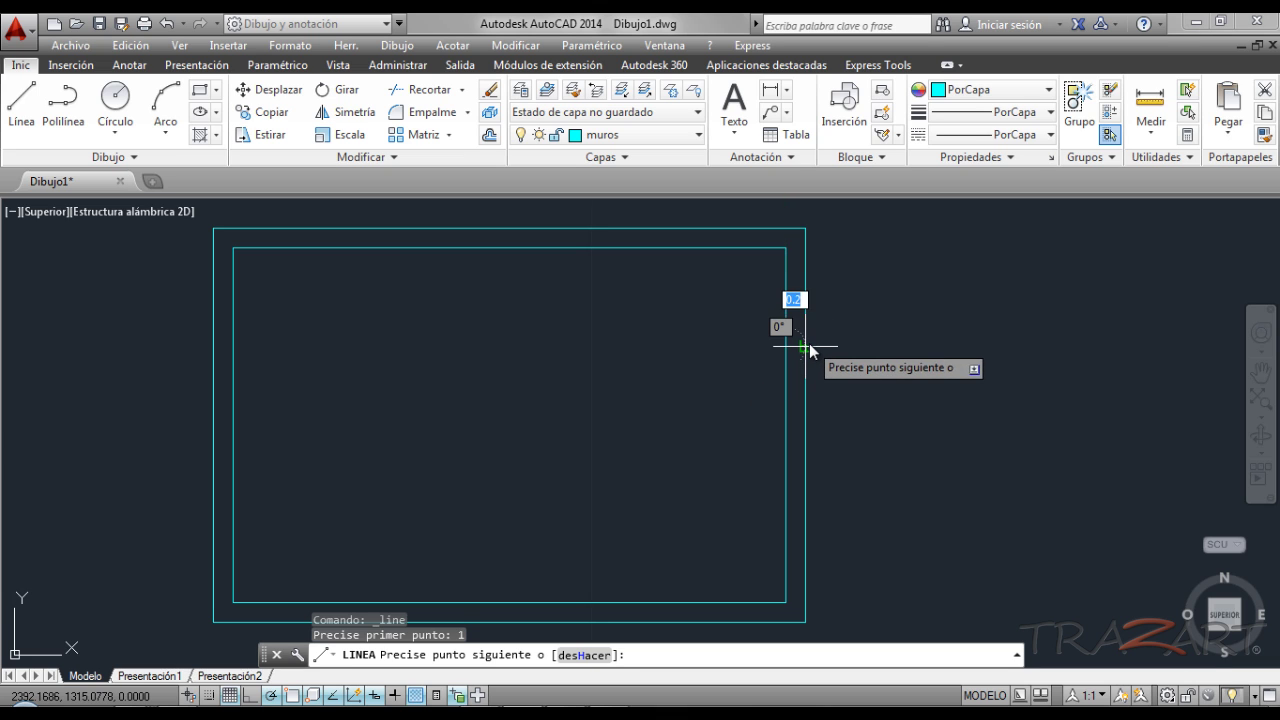
{"action": "key", "text": "Escape"}
{"action": "key", "text": "Return"}
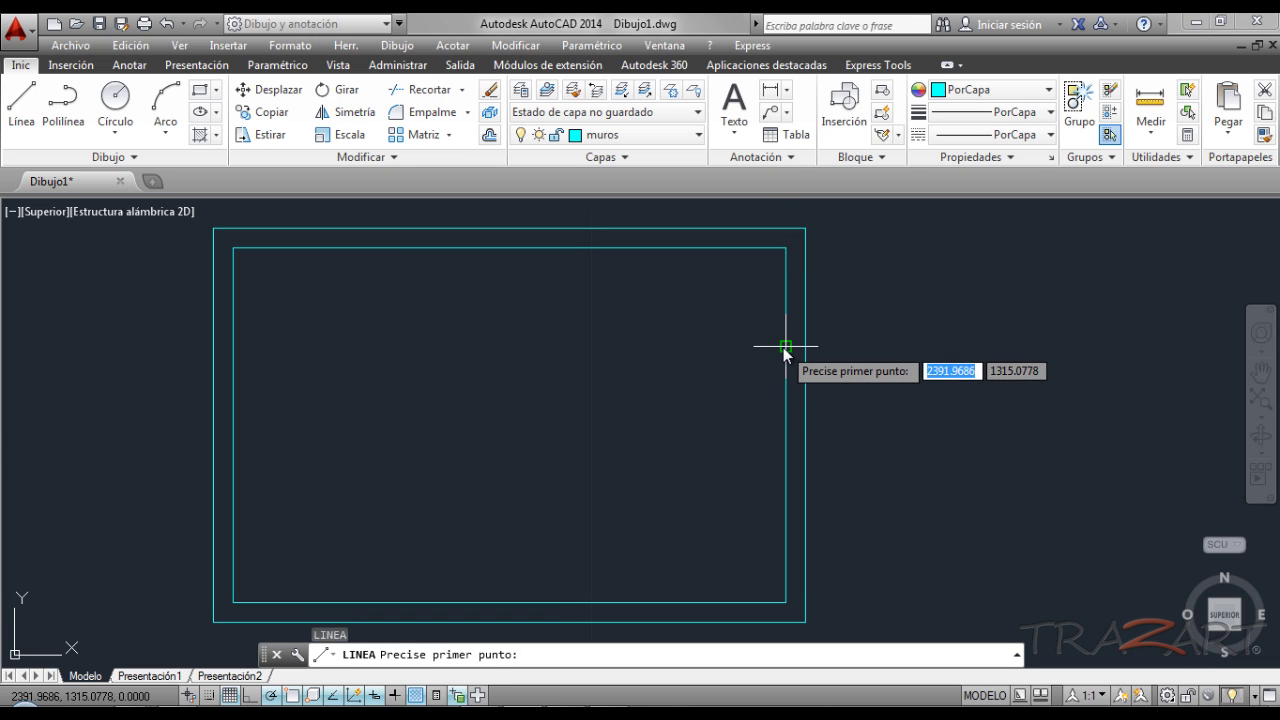
{"action": "type", "text": "2"}
{"action": "key", "text": "Return"}
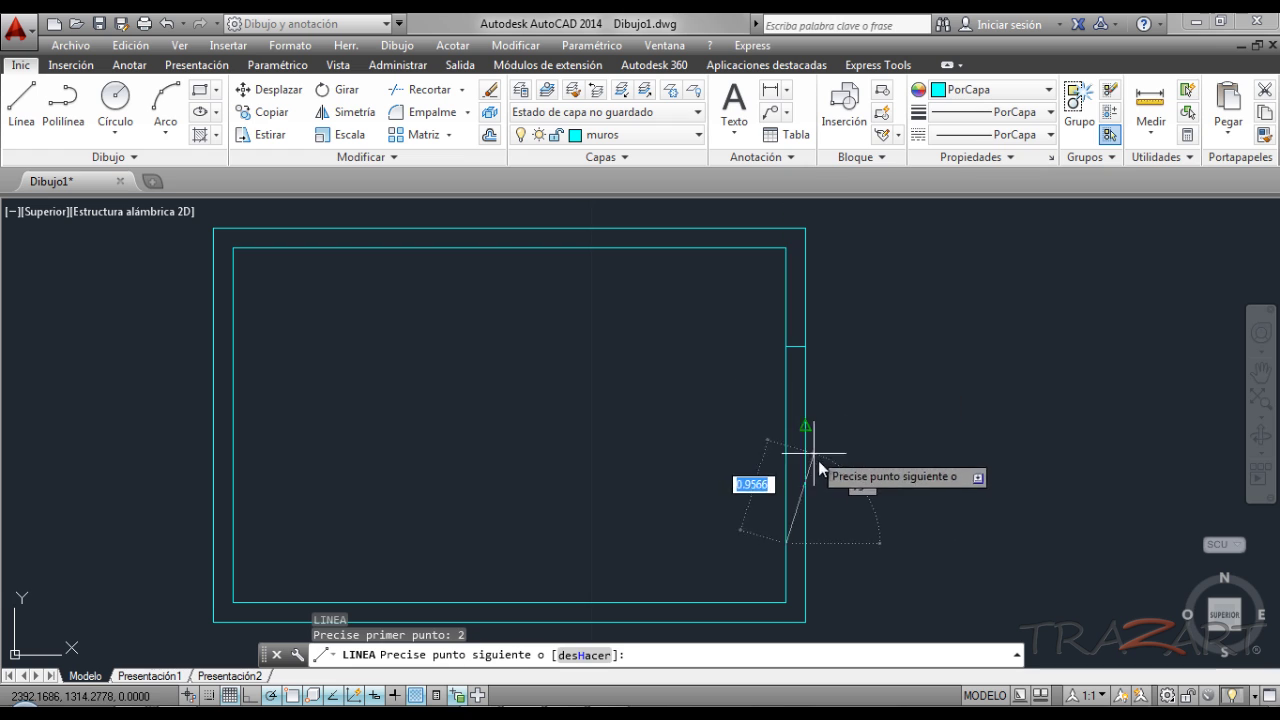
{"action": "left_click", "coordinate": [805, 545]}
{"action": "key", "text": "Return"}
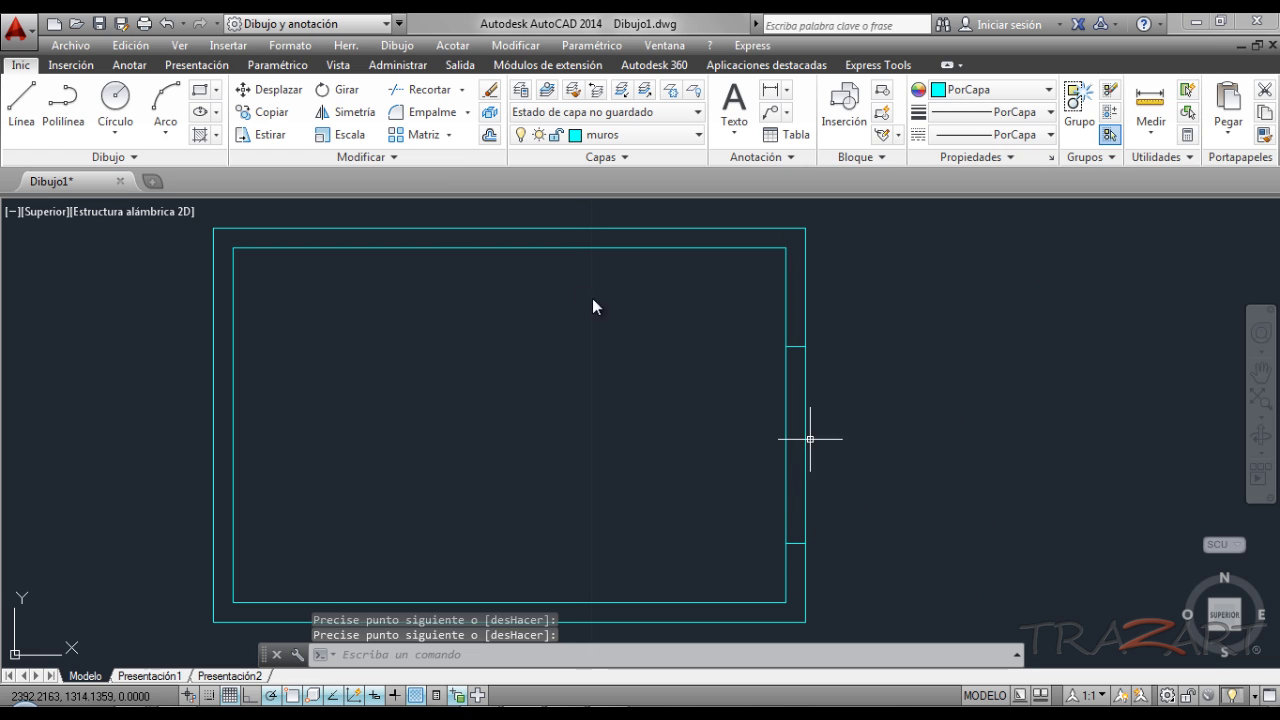
Step: Trim both right-wall faces between the two cross lines to open the gap
{"action": "left_click", "coordinate": [422, 90]}
{"action": "key", "text": "Return"}
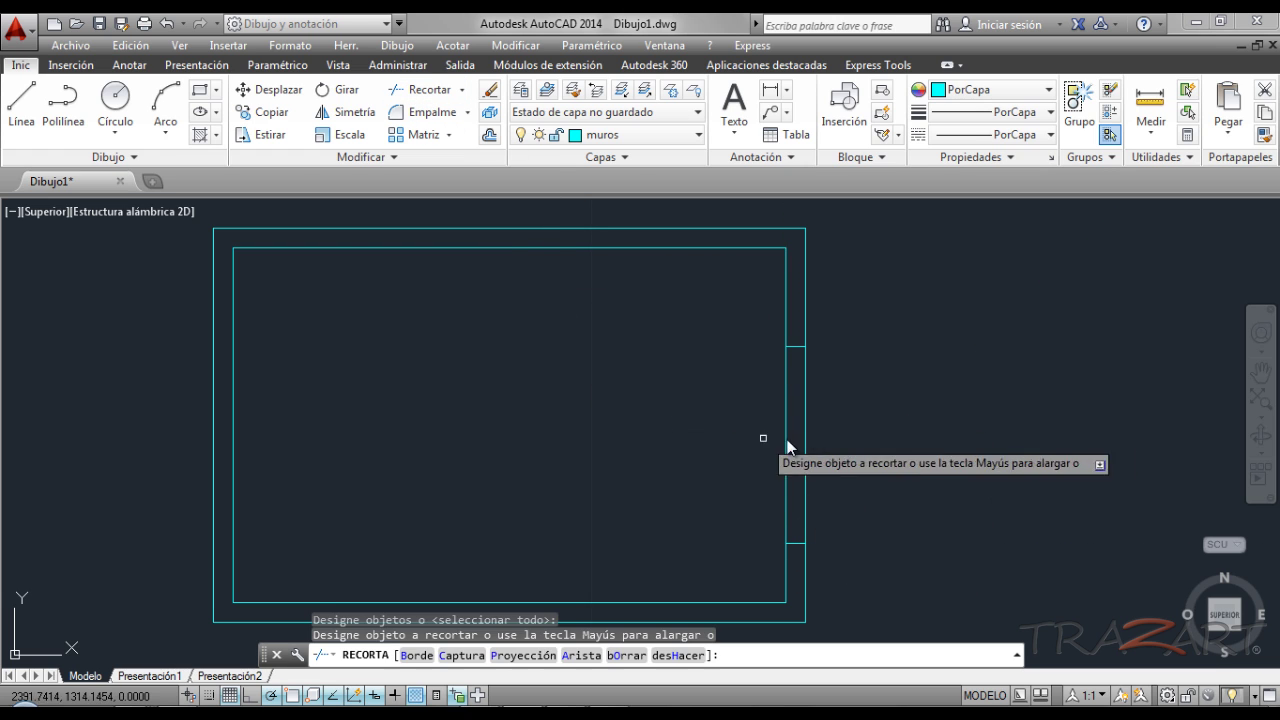
{"action": "left_click", "coordinate": [834, 420]}
{"action": "left_click", "coordinate": [700, 459]}
{"action": "right_click", "coordinate": [700, 459]}
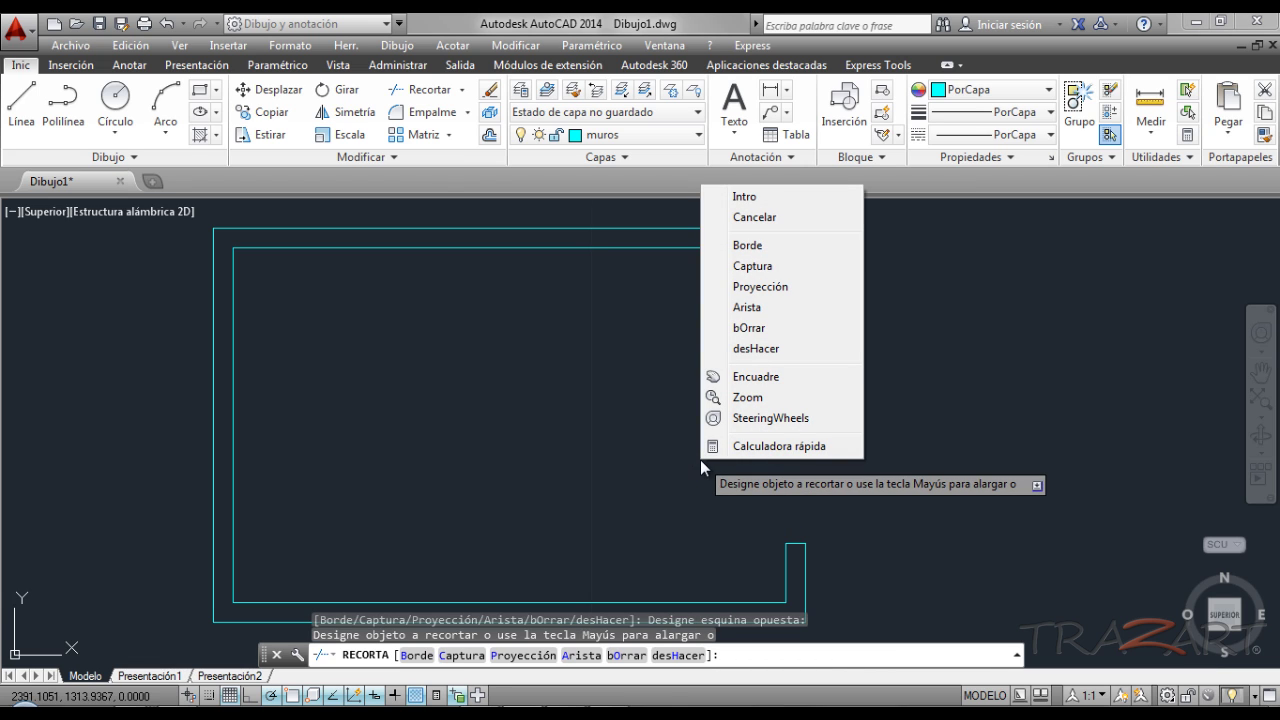
{"action": "left_click", "coordinate": [744, 197]}
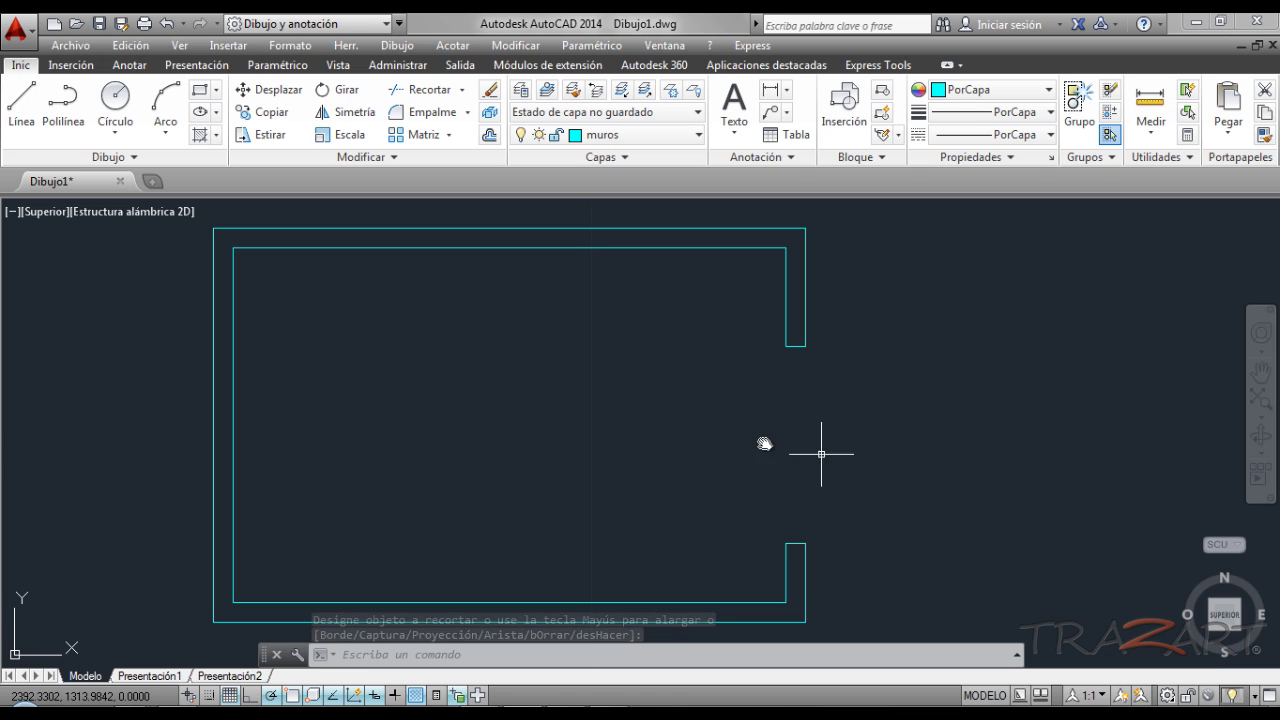
{"action": "left_click", "coordinate": [680, 134]}
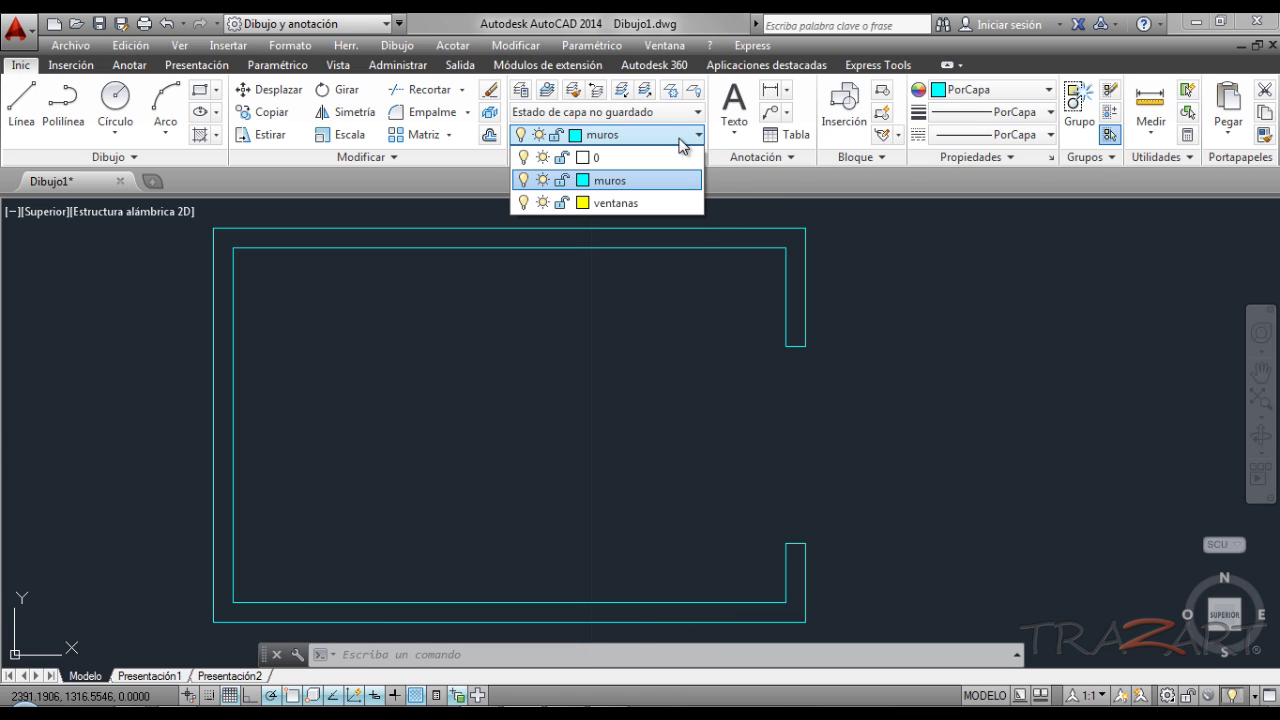
Step: Make ventanas current and draw the top window end-cap rectangle with a .05 corner offset
{"action": "left_click", "coordinate": [614, 203]}
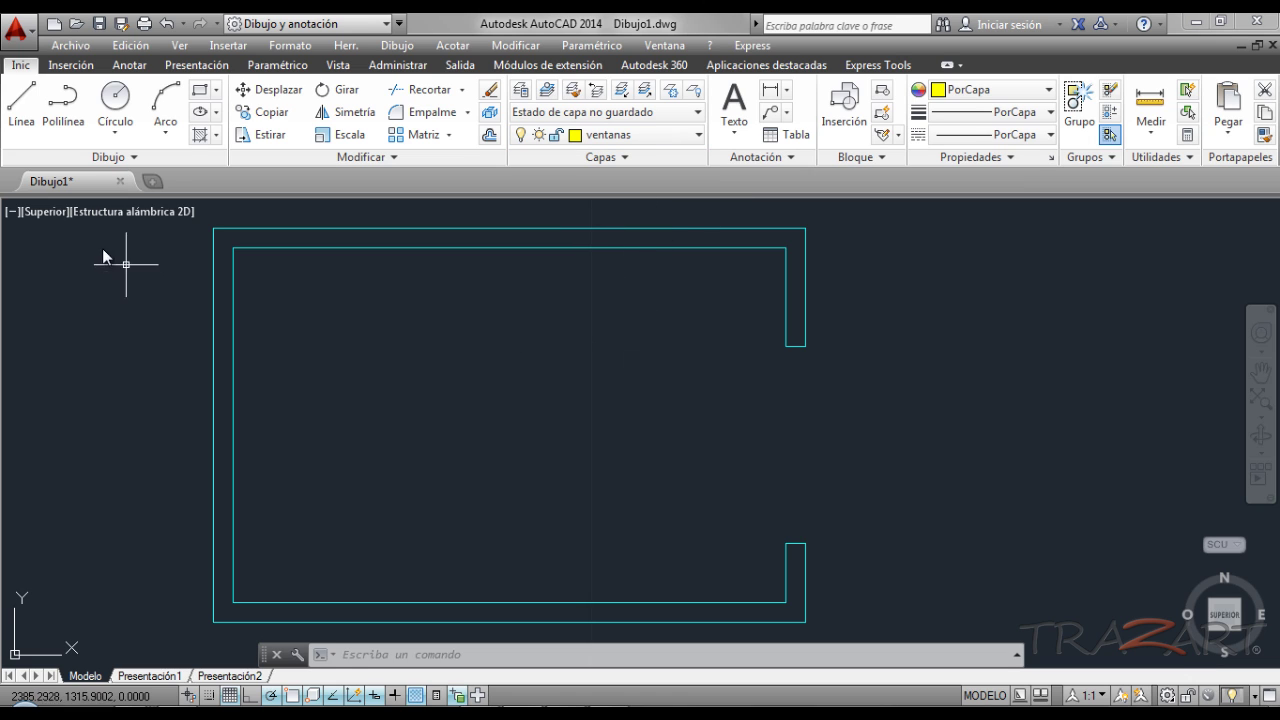
{"action": "left_click", "coordinate": [200, 89]}
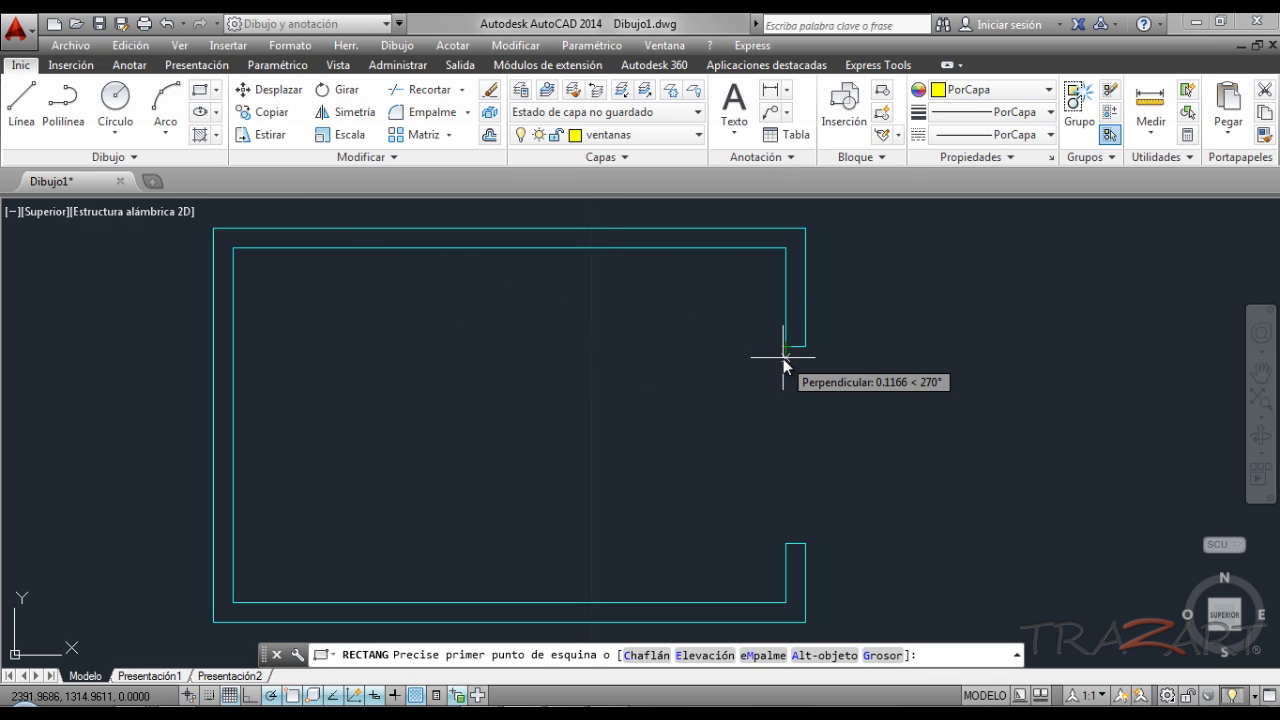
{"action": "type", "text": ".05"}
{"action": "key", "text": "Return"}
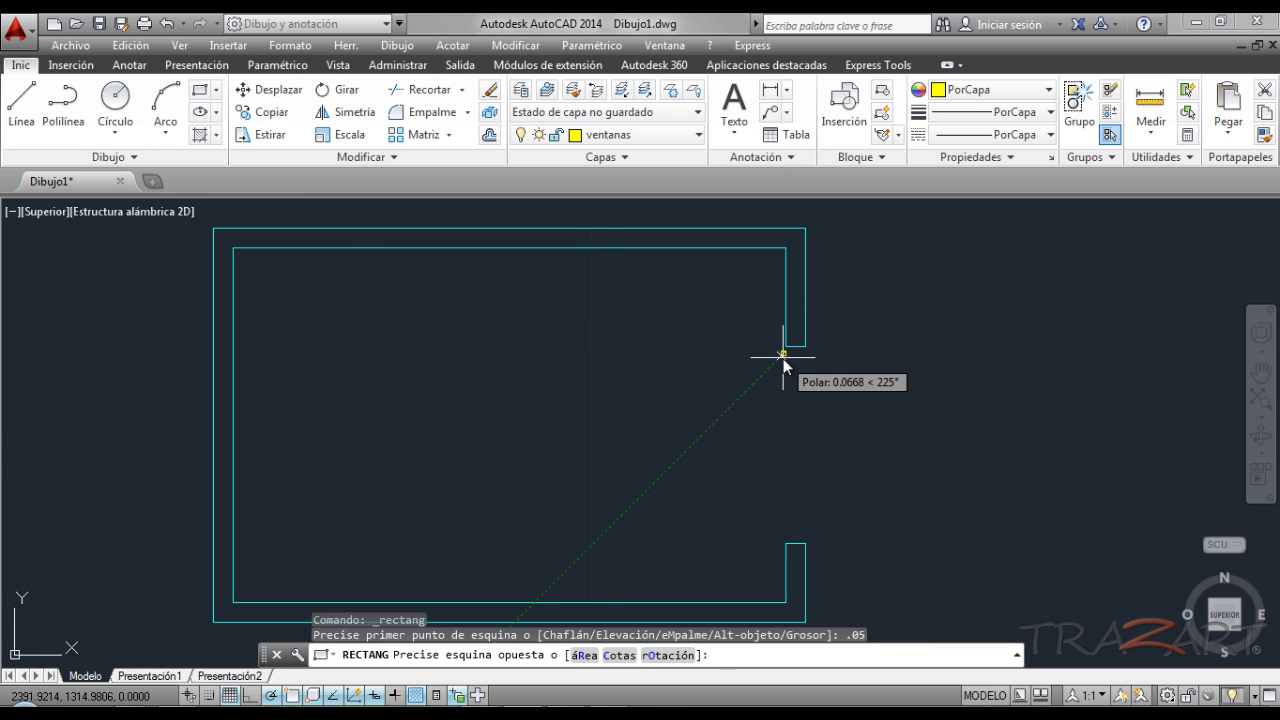
{"action": "scroll", "coordinate": [785, 358], "scroll_direction": "up", "scroll_amount": 4}
{"action": "left_click", "coordinate": [817, 334]}
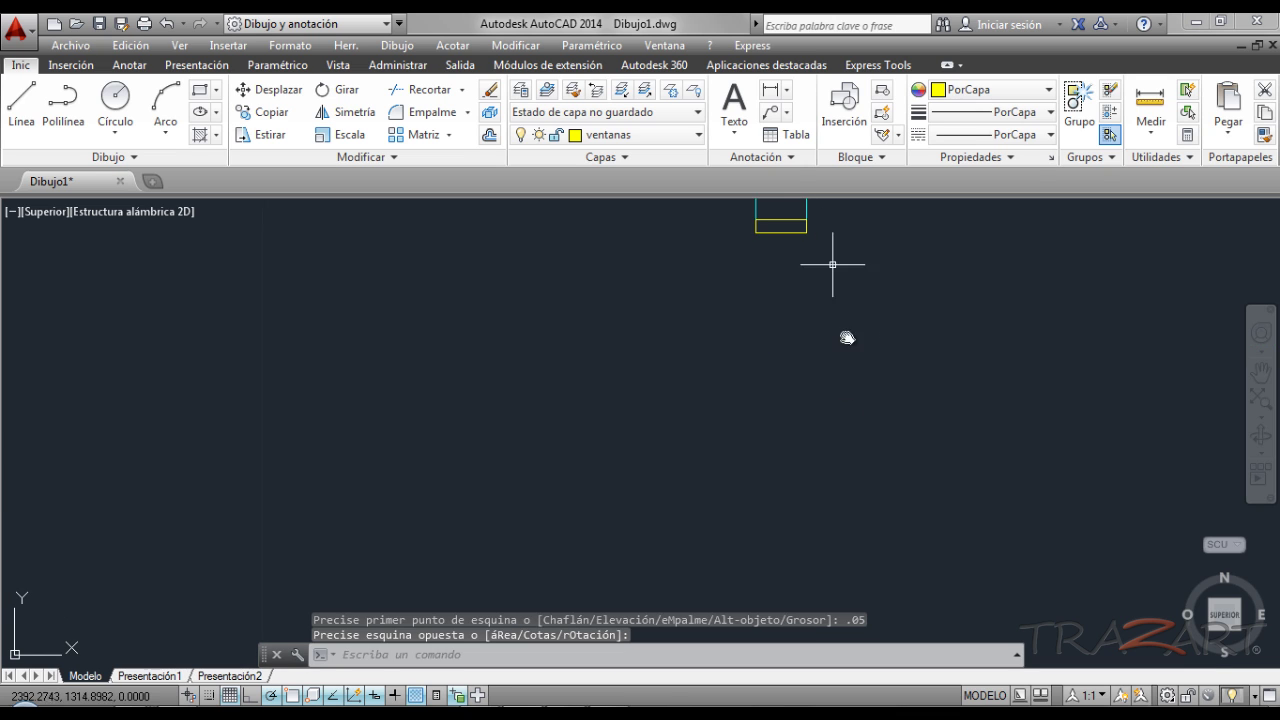
Step: Draw the bottom window end-cap rectangle with a .05 corner offset
{"action": "key", "text": "Return"}
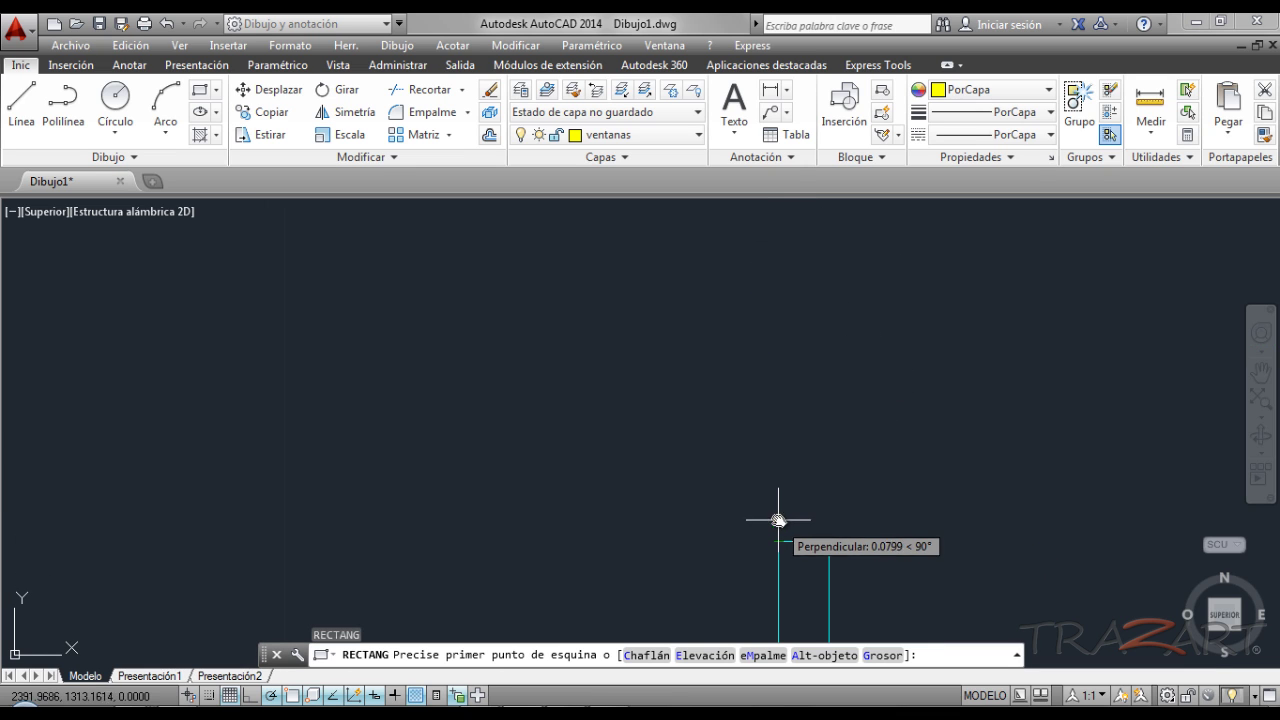
{"action": "type", "text": ".05"}
{"action": "key", "text": "Return"}
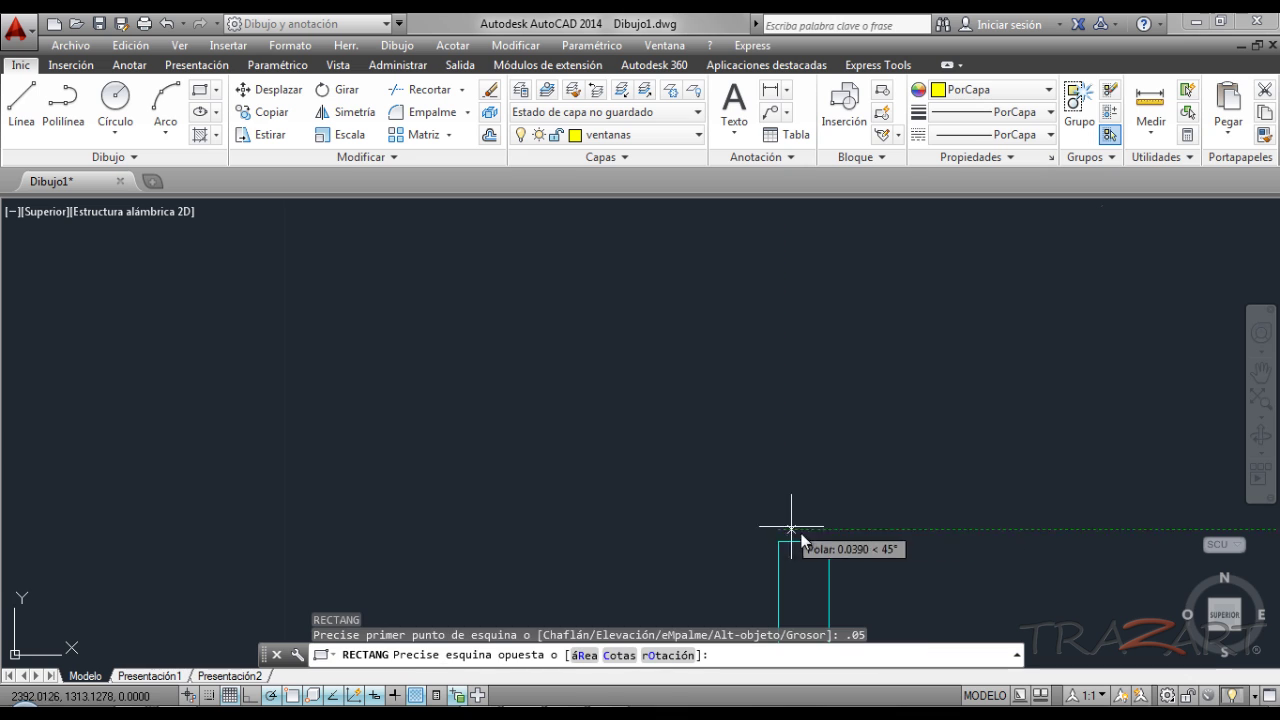
{"action": "left_click", "coordinate": [829, 521]}
{"action": "scroll", "coordinate": [808, 460], "scroll_direction": "down", "scroll_amount": 1}
{"action": "middle_click_drag", "start_coordinate": [812, 443], "coordinate": [771, 480]}
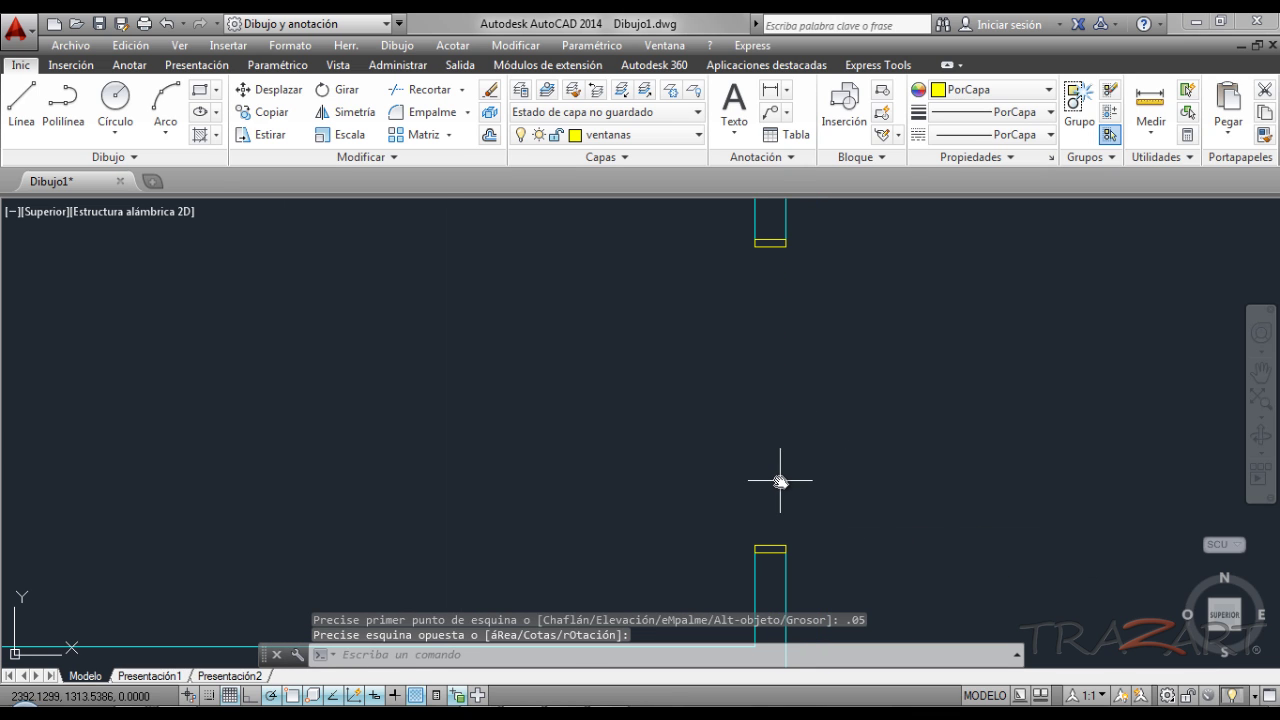
{"action": "left_click", "coordinate": [21, 100]}
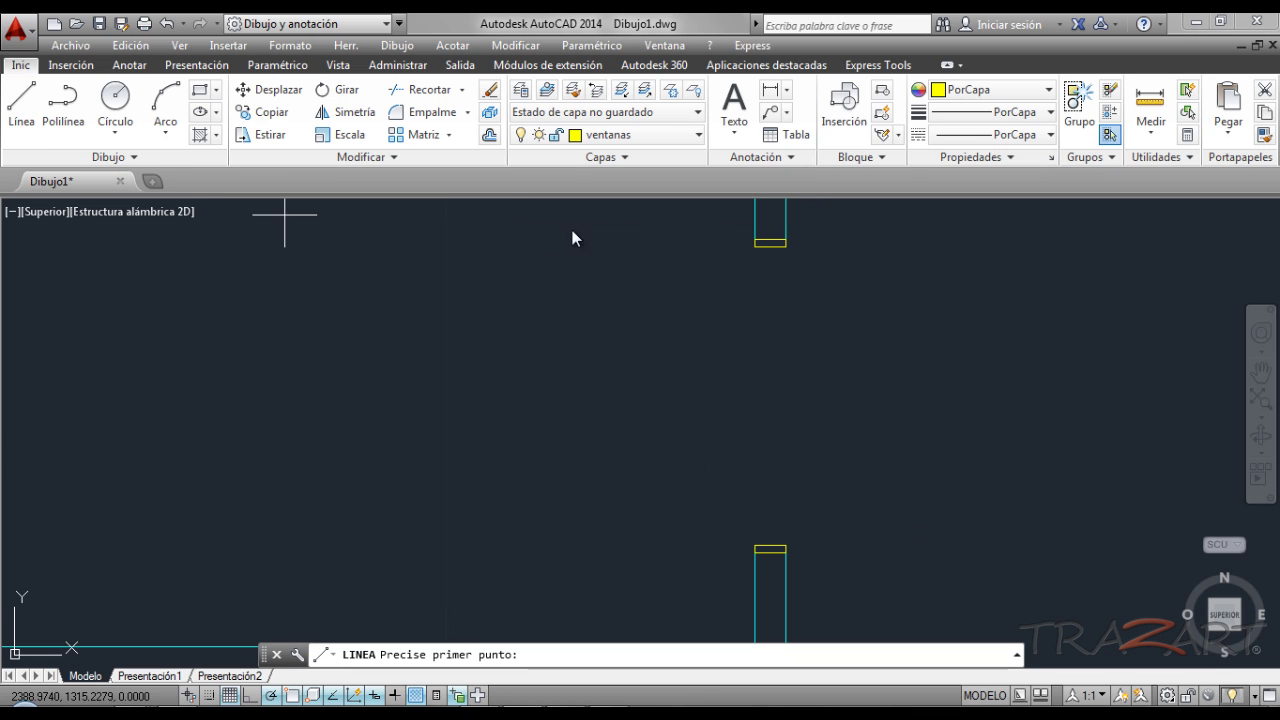
Step: Draw three yellow lines between the end caps: both outer corners and the midpoints
{"action": "left_click", "coordinate": [755, 243]}
{"action": "left_click", "coordinate": [755, 545]}
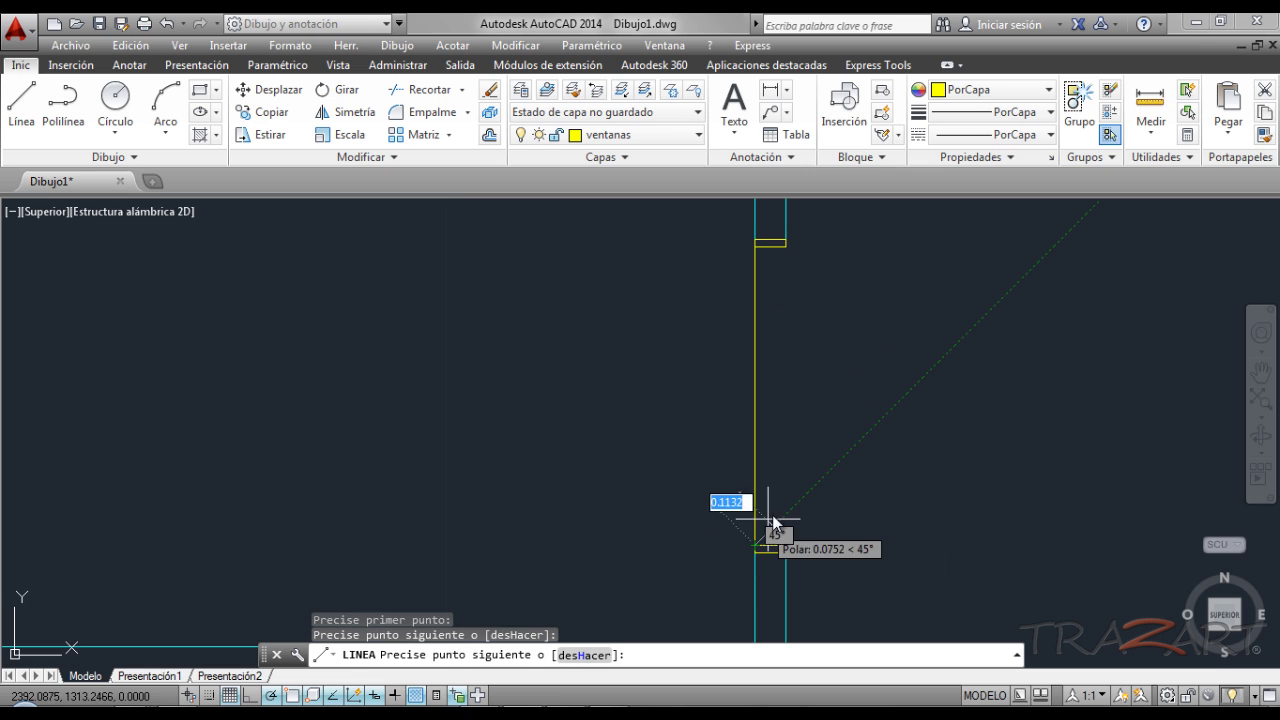
{"action": "key", "text": "Return"}
{"action": "key", "text": "Return"}
{"action": "left_click", "coordinate": [786, 244]}
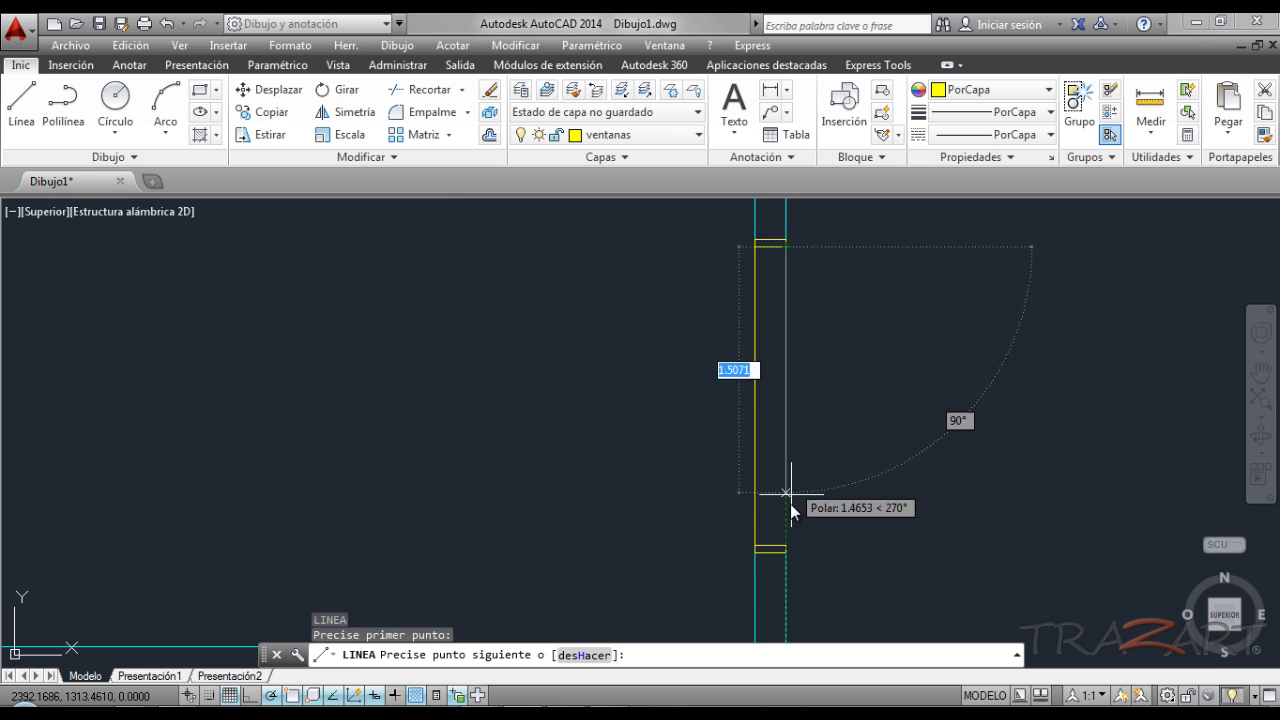
{"action": "left_click", "coordinate": [786, 545]}
{"action": "key", "text": "Return"}
{"action": "key", "text": "Return"}
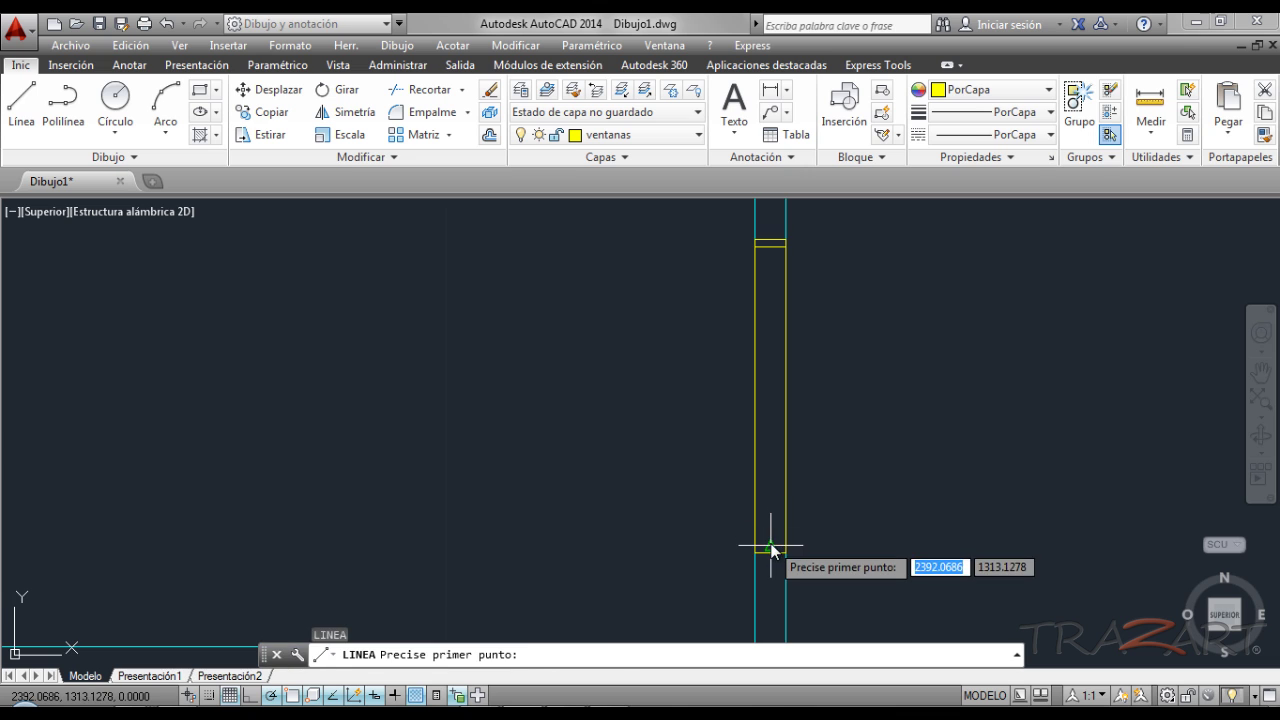
{"action": "left_click", "coordinate": [770, 547]}
{"action": "left_click", "coordinate": [770, 250]}
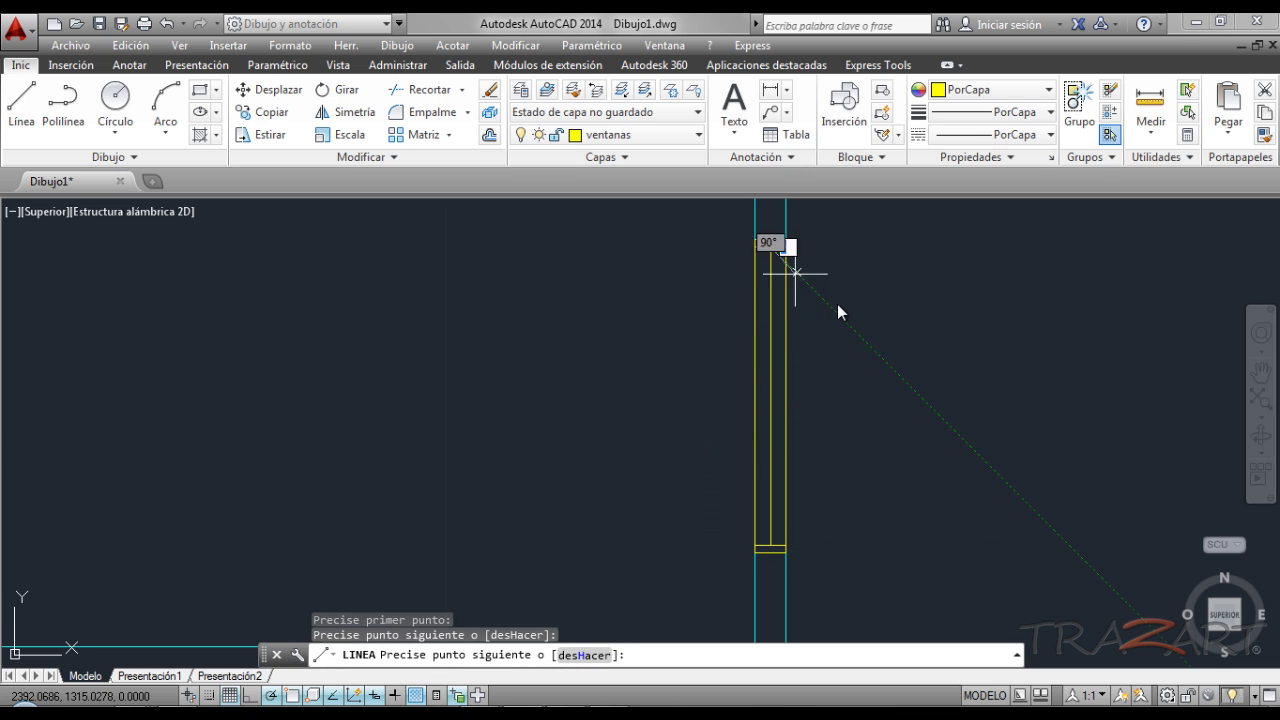
{"action": "key", "text": "Return"}
Step: Pan and zoom out to show the whole floor plan
{"action": "middle_click_drag", "start_coordinate": [837, 304], "coordinate": [835, 290]}
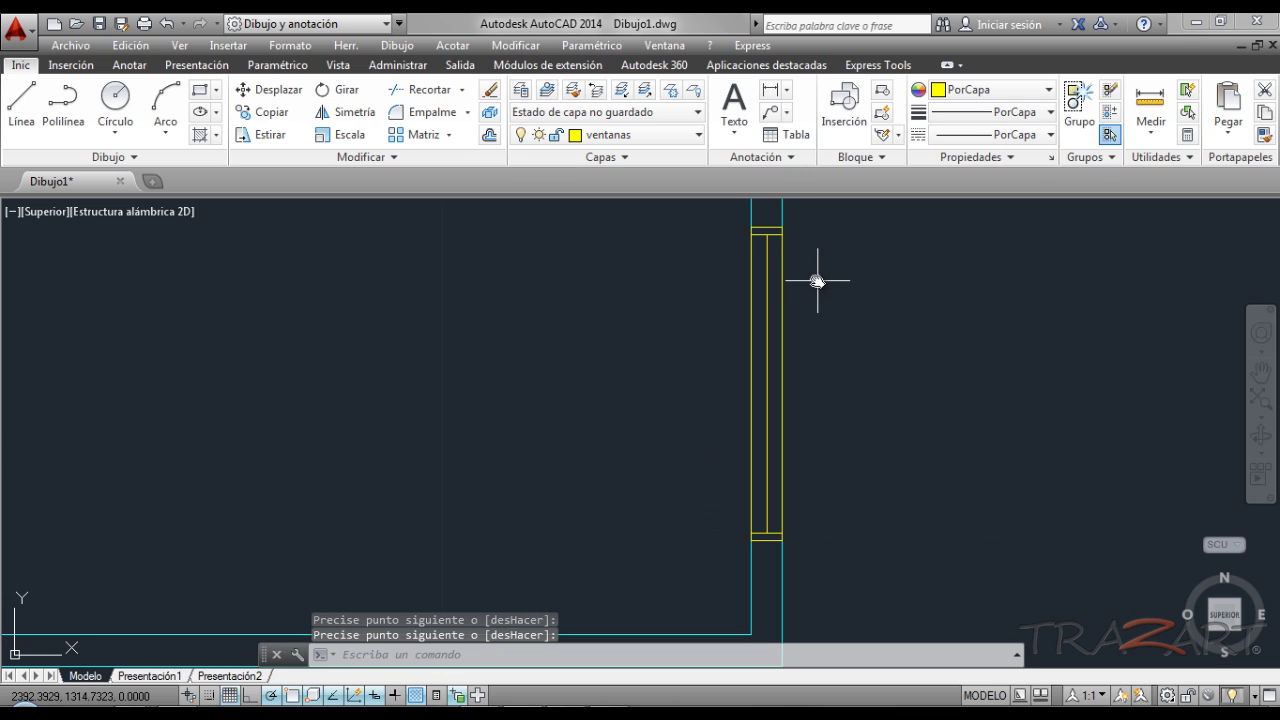
{"action": "scroll", "coordinate": [830, 270], "scroll_direction": "down", "scroll_amount": 2}
{"action": "mouse_move", "coordinate": [620, 355]}
{"action": "middle_mouse_down"}
{"action": "mouse_move", "coordinate": [617, 391]}
{"action": "mouse_move", "coordinate": [644, 401]}
{"action": "middle_mouse_up"}
{"action": "scroll", "coordinate": [617, 392], "scroll_direction": "down", "scroll_amount": 2}
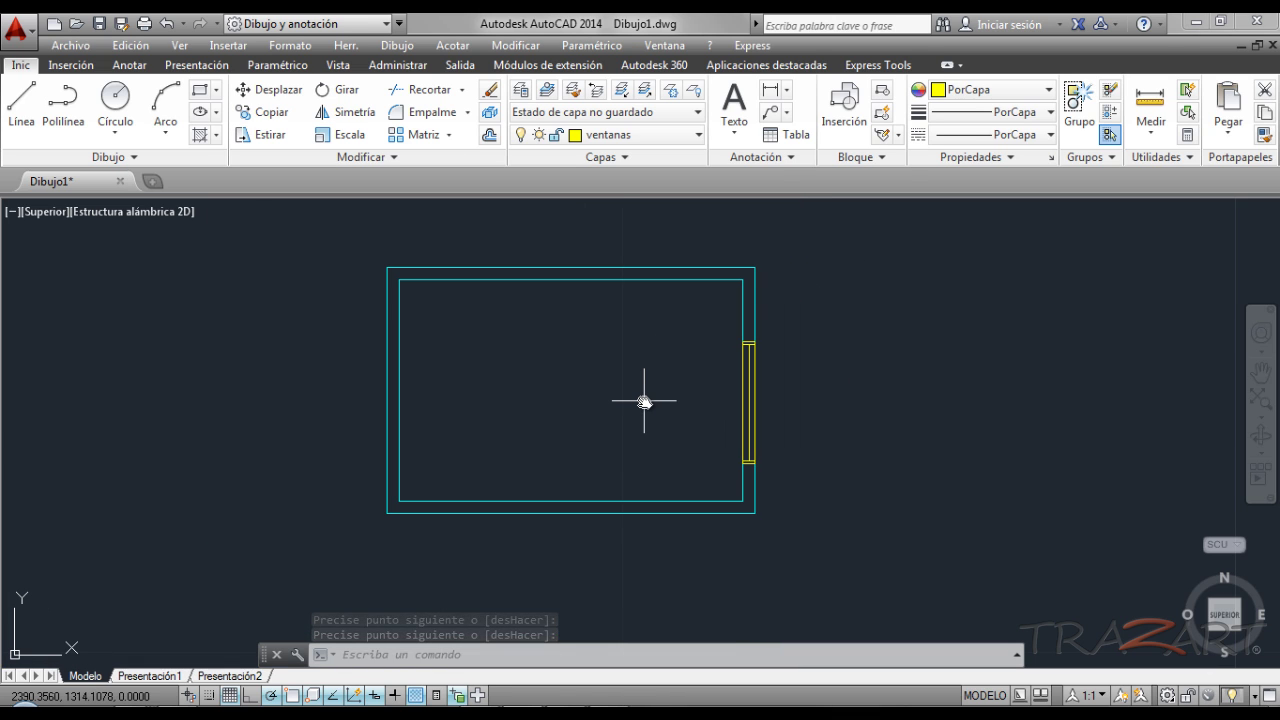
Step: Pan the plan slightly right and set muros as the current layer from the layer list
{"action": "middle_click_drag", "start_coordinate": [644, 401], "coordinate": [651, 401]}
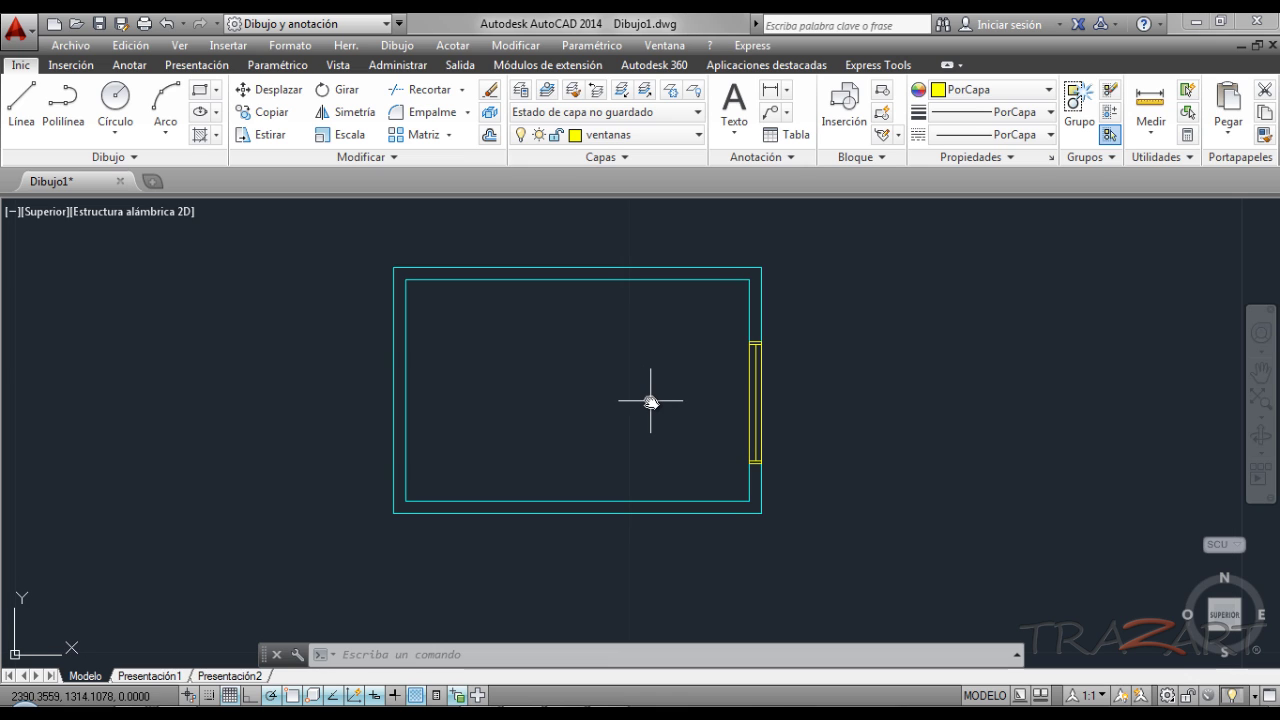
{"action": "left_click", "coordinate": [667, 141]}
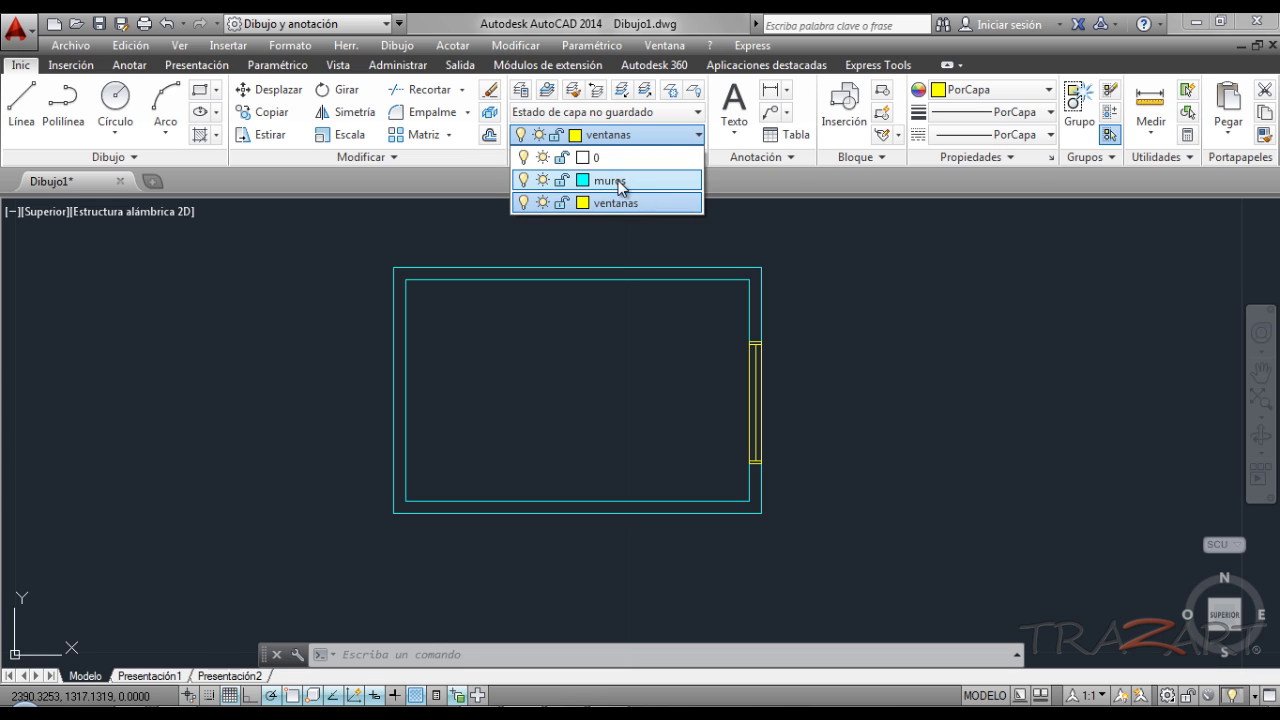
{"action": "left_click", "coordinate": [622, 181]}
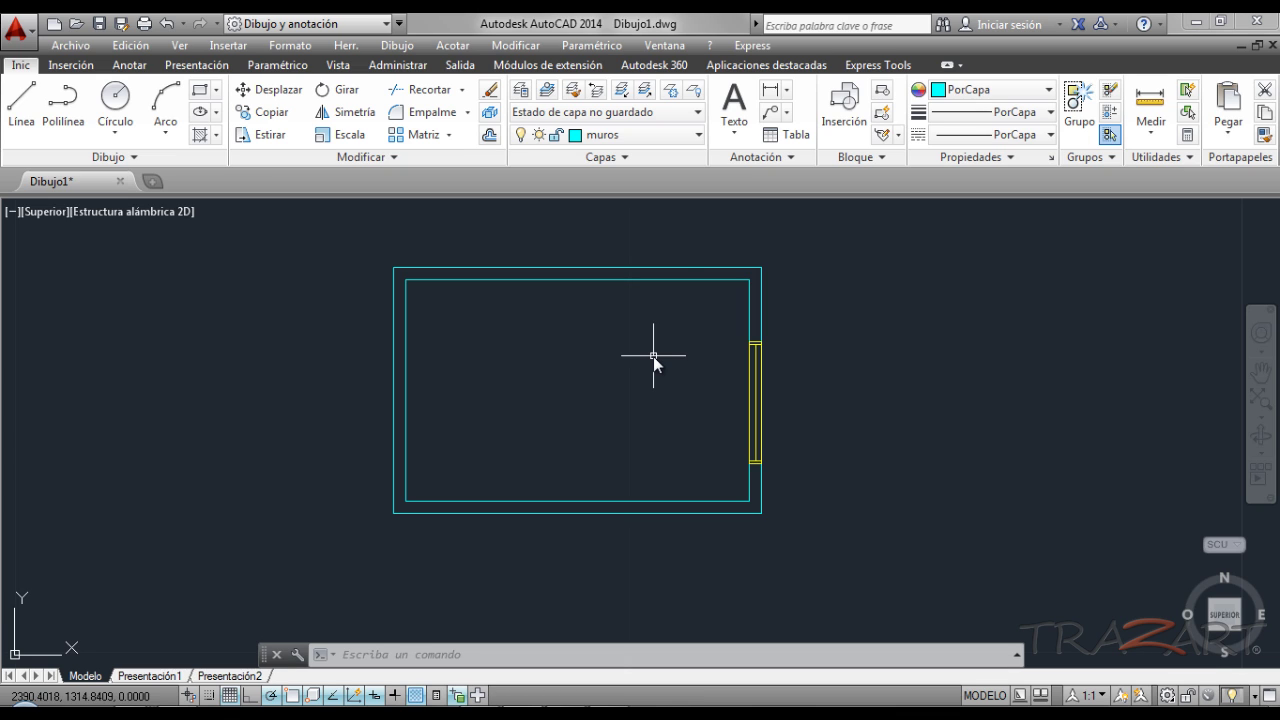
Step: Turn the ventanas layer's lightbulb off to hide the window, then on again
{"action": "left_click", "coordinate": [684, 137]}
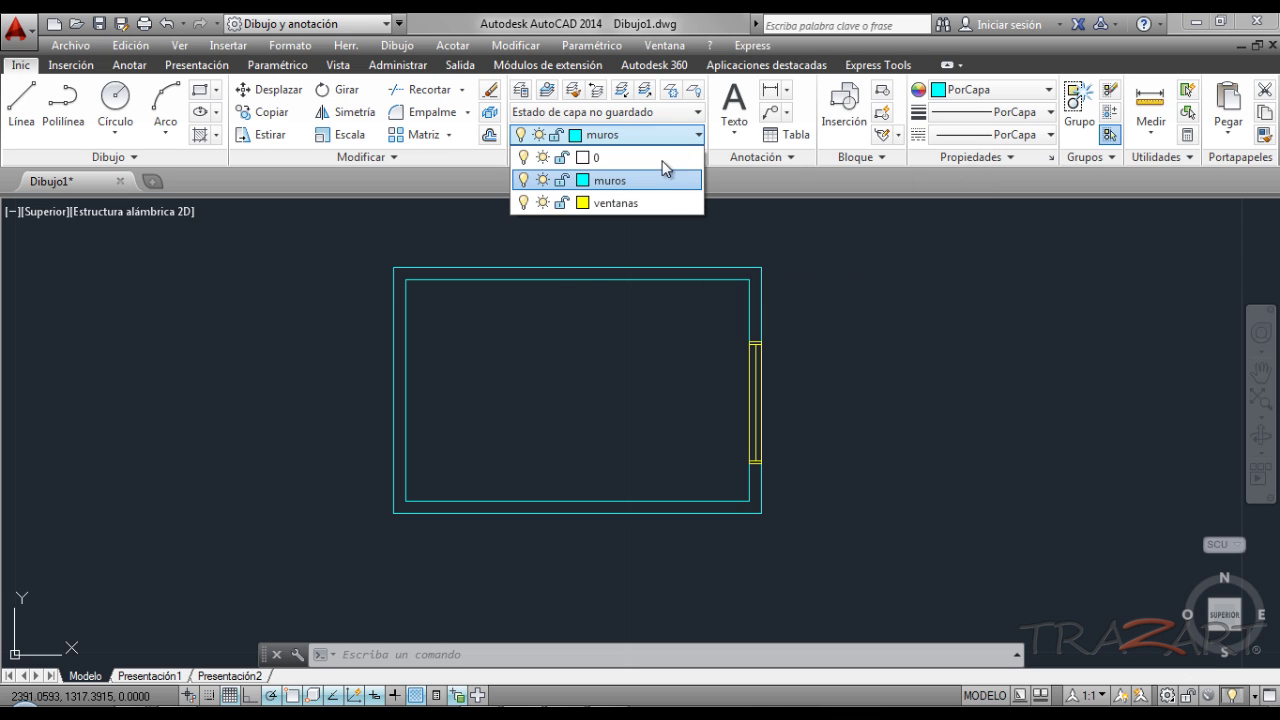
{"action": "left_click", "coordinate": [524, 203]}
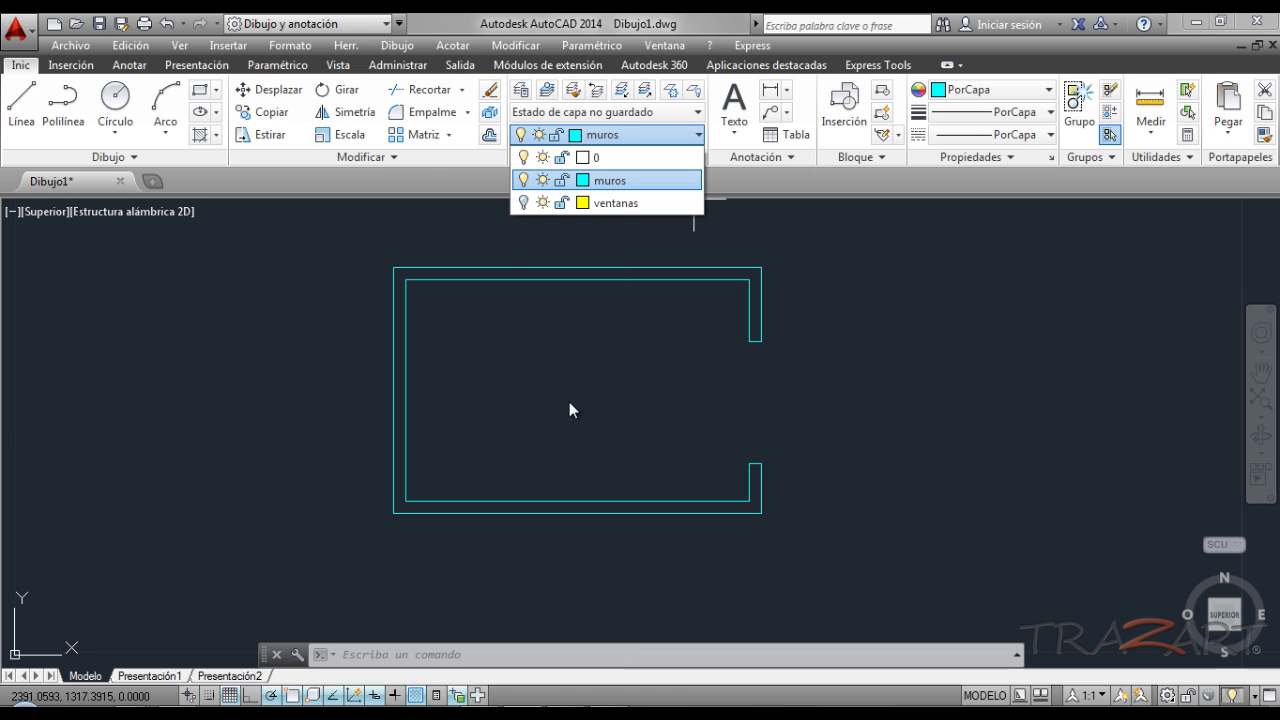
{"action": "left_click", "coordinate": [524, 202]}
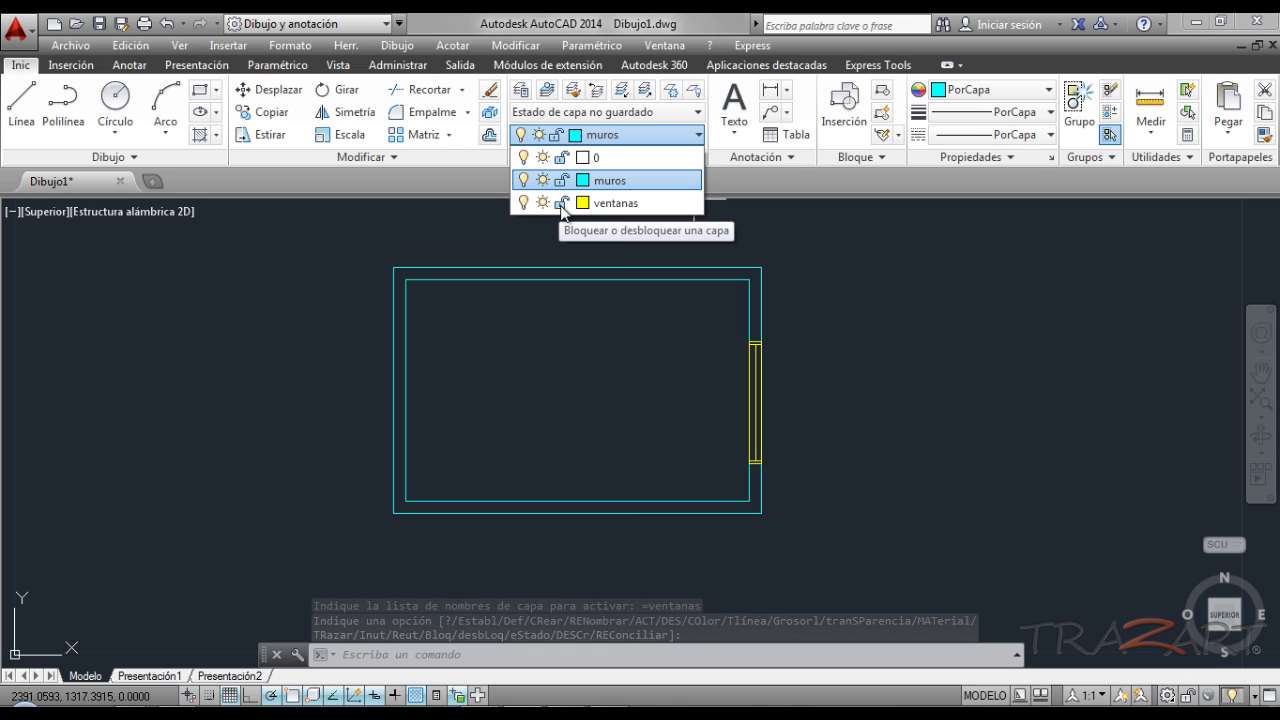
Step: Lock the ventanas layer with its padlock so the yellow window fades
{"action": "left_click", "coordinate": [561, 203]}
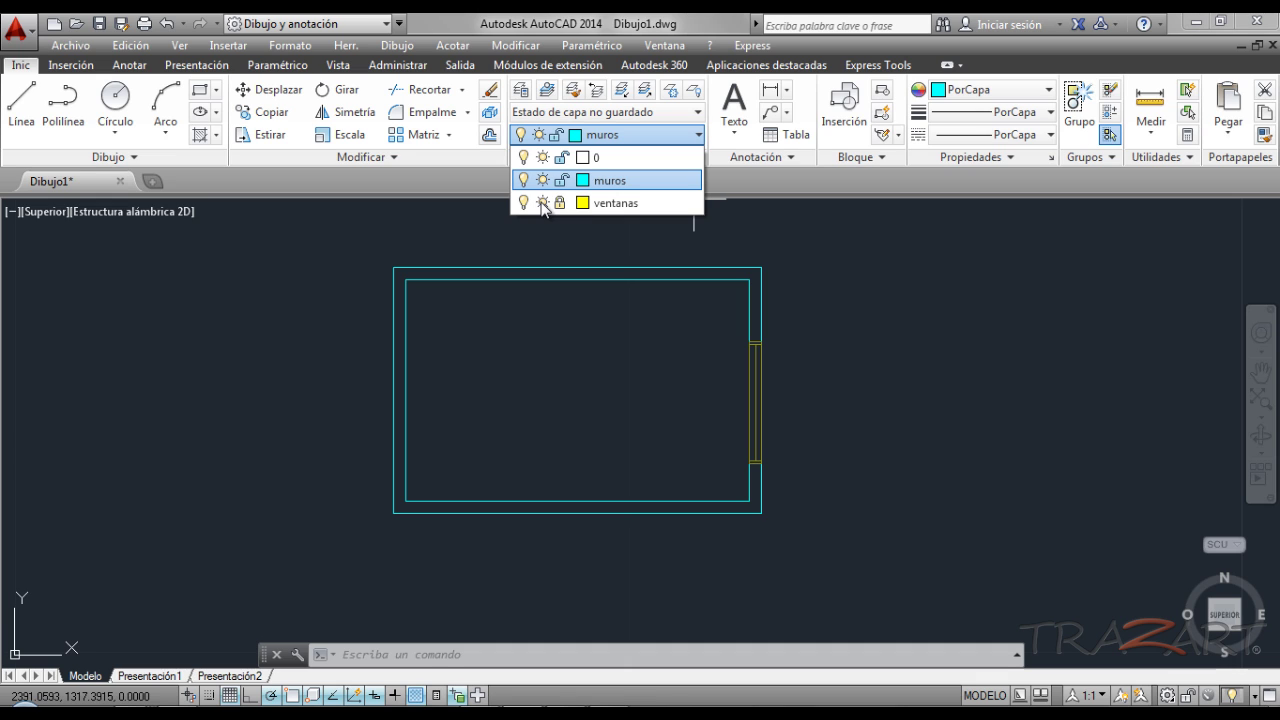
{"action": "left_click", "coordinate": [666, 380]}
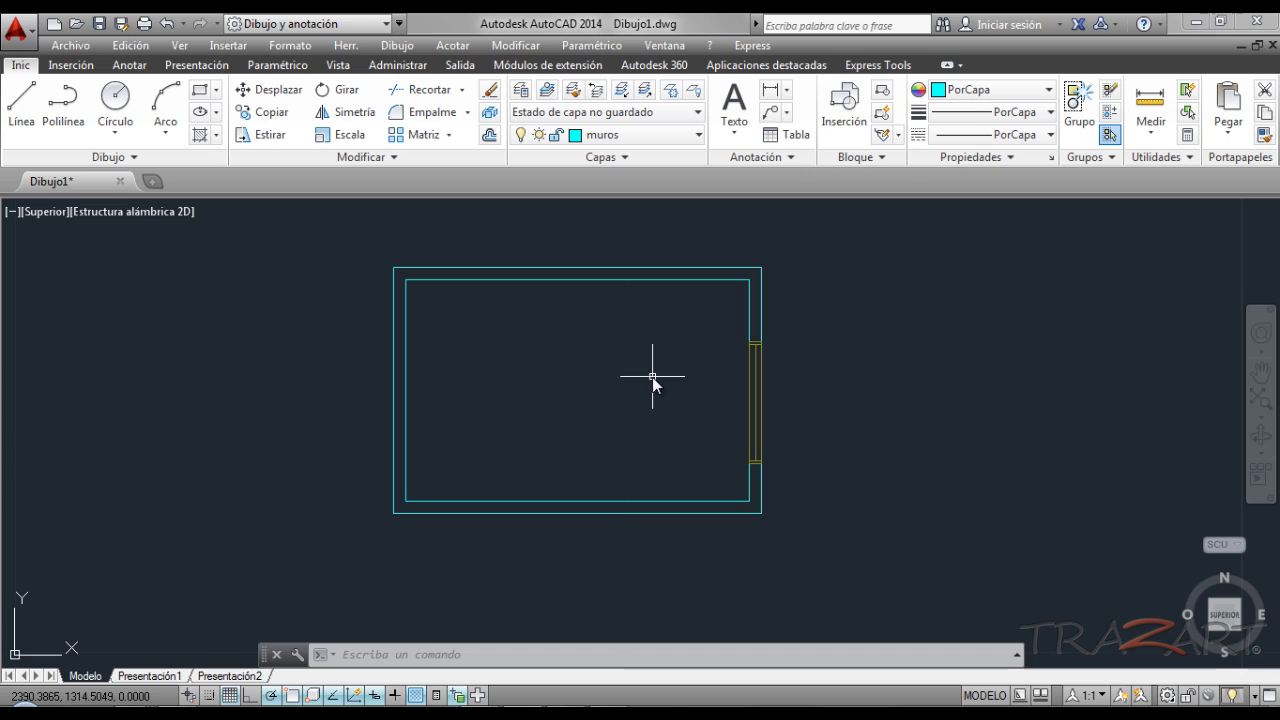